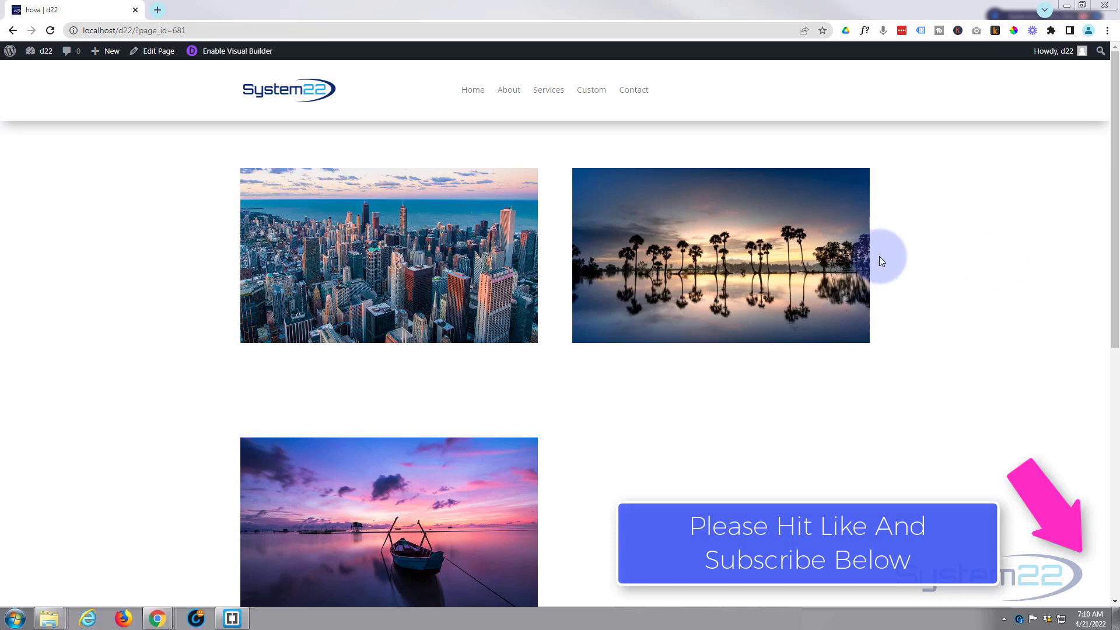
Preview the hover overlays on the existing image columns and open the page in the Visual Builder.
mouse_move(751, 256)
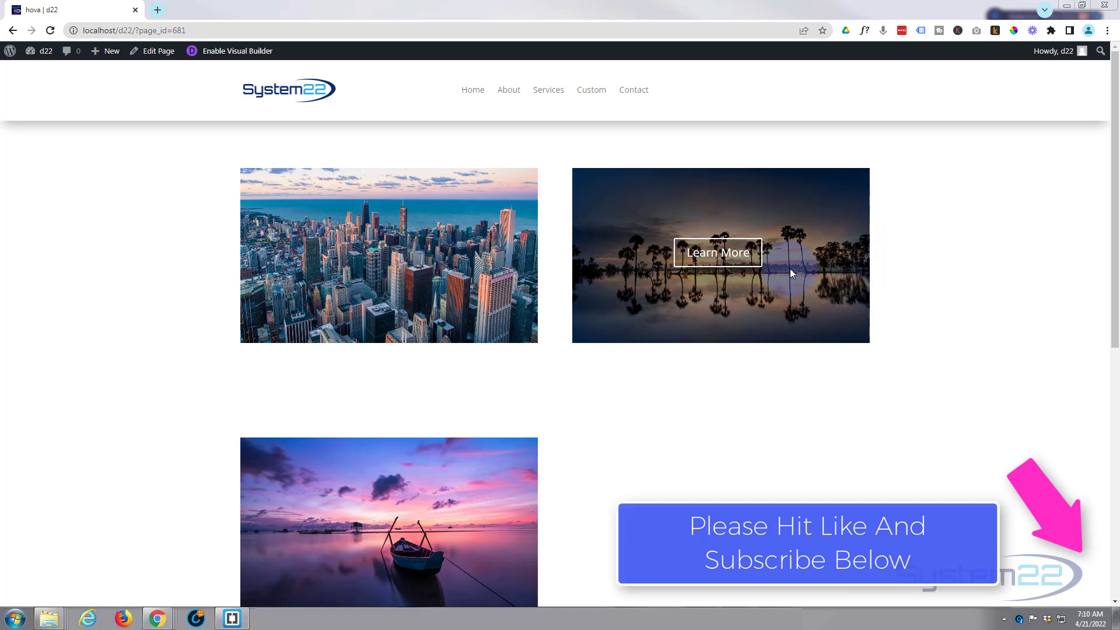
mouse_move(447, 240)
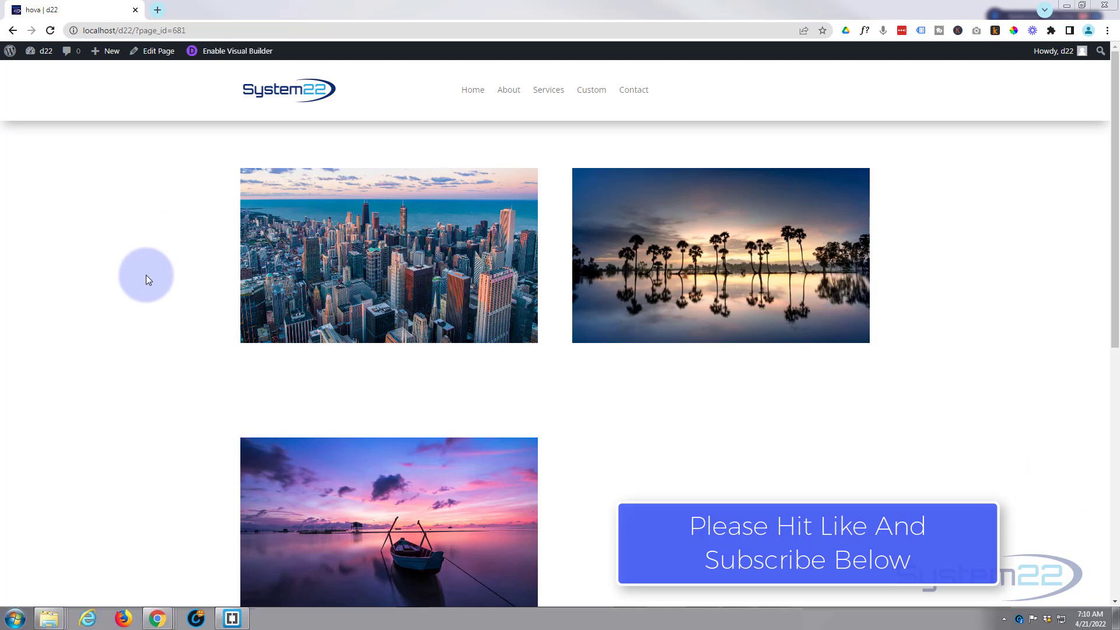
scroll(146, 273, down, 3)
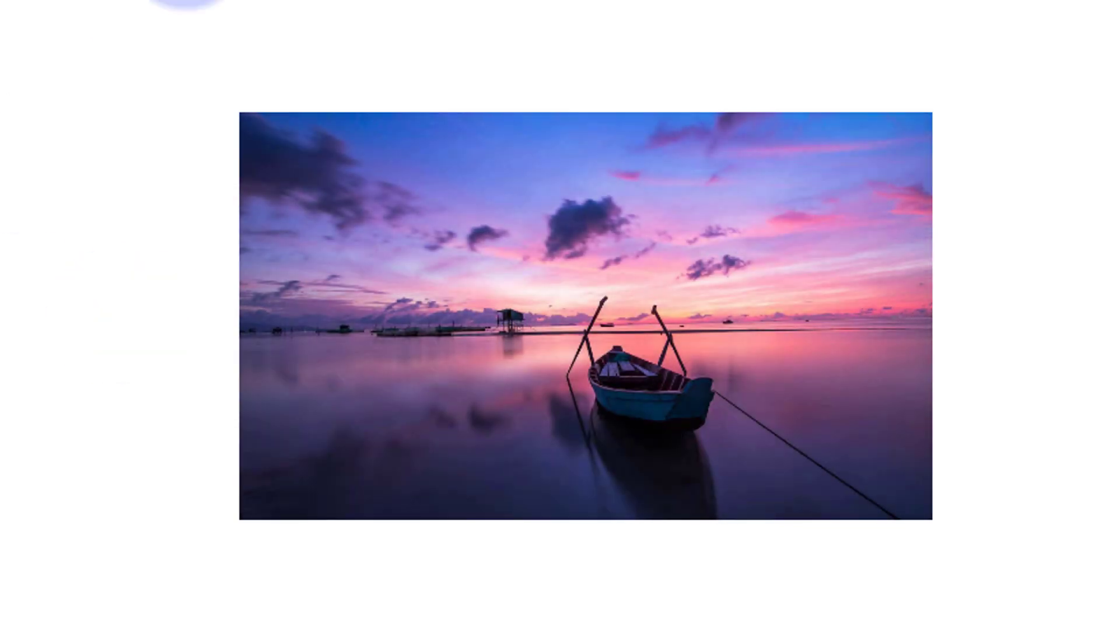
click(244, 54)
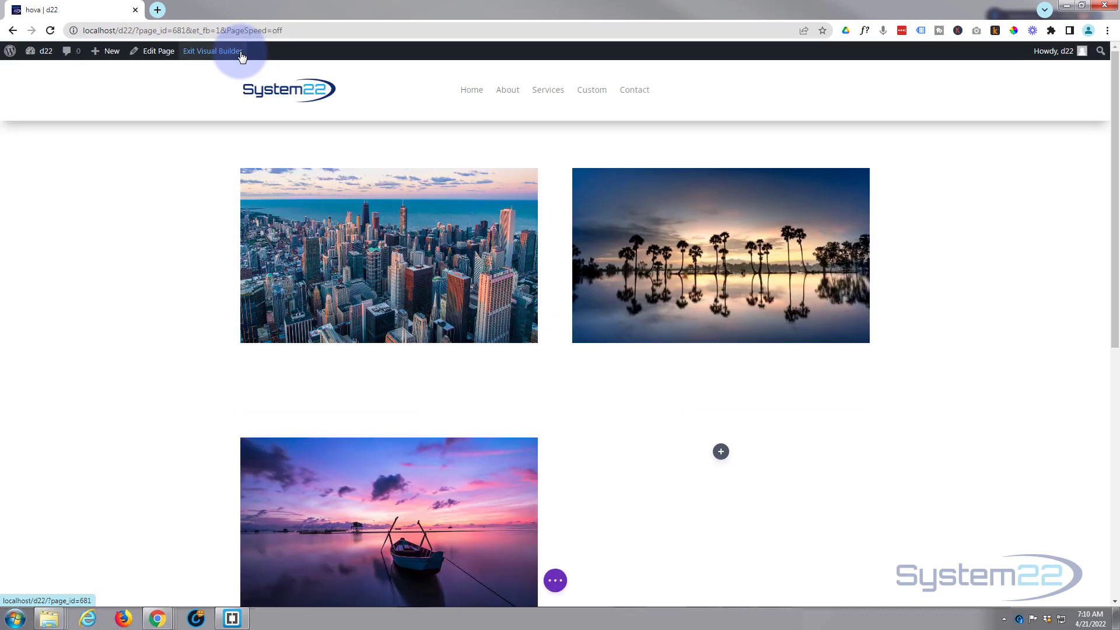
Insert a Call To Action module into the empty column beside the boat image.
scroll(185, 172, down, 4)
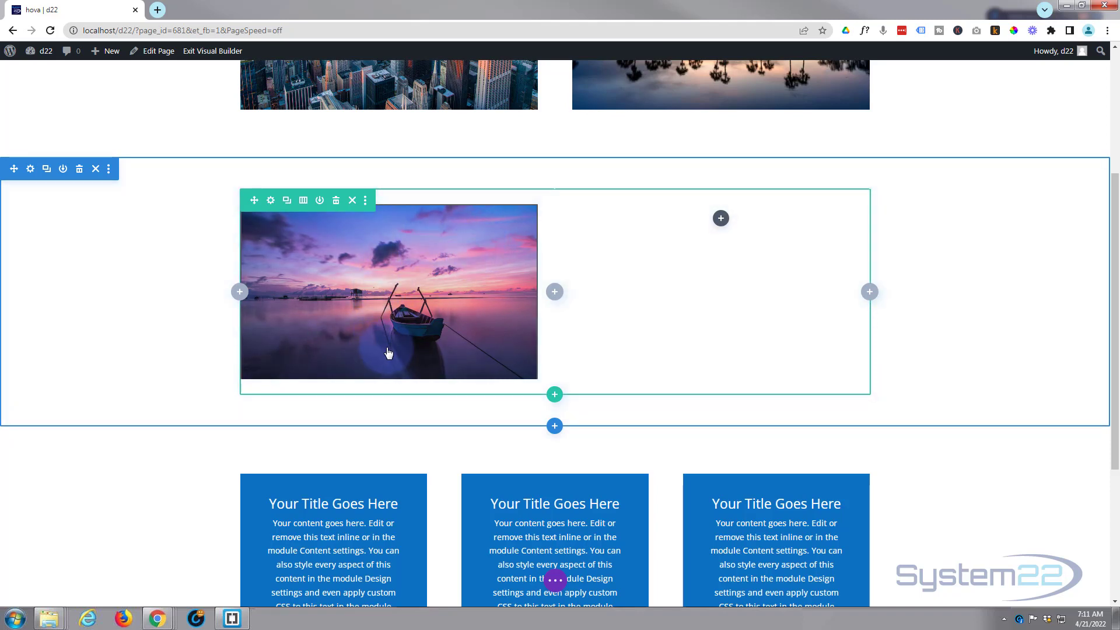
click(722, 219)
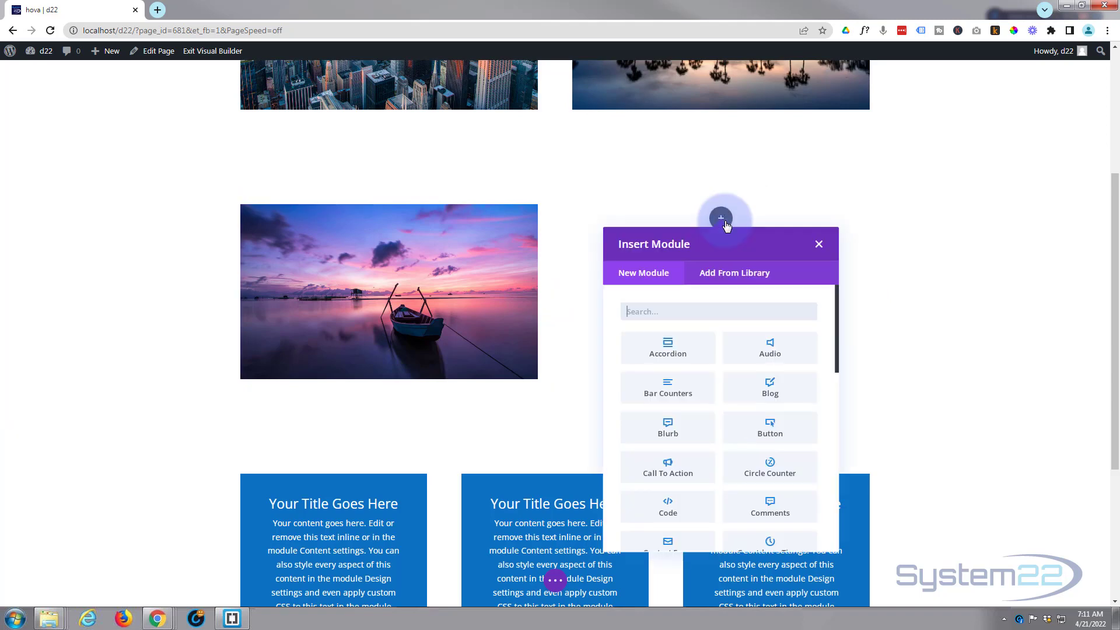
click(679, 462)
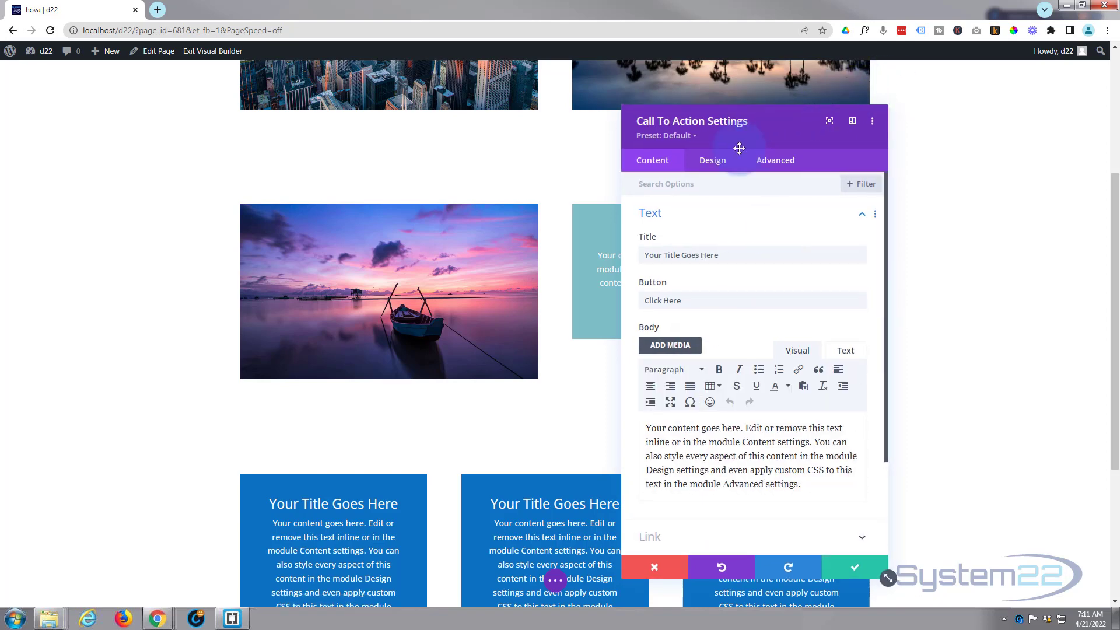
drag(739, 148, 458, 108)
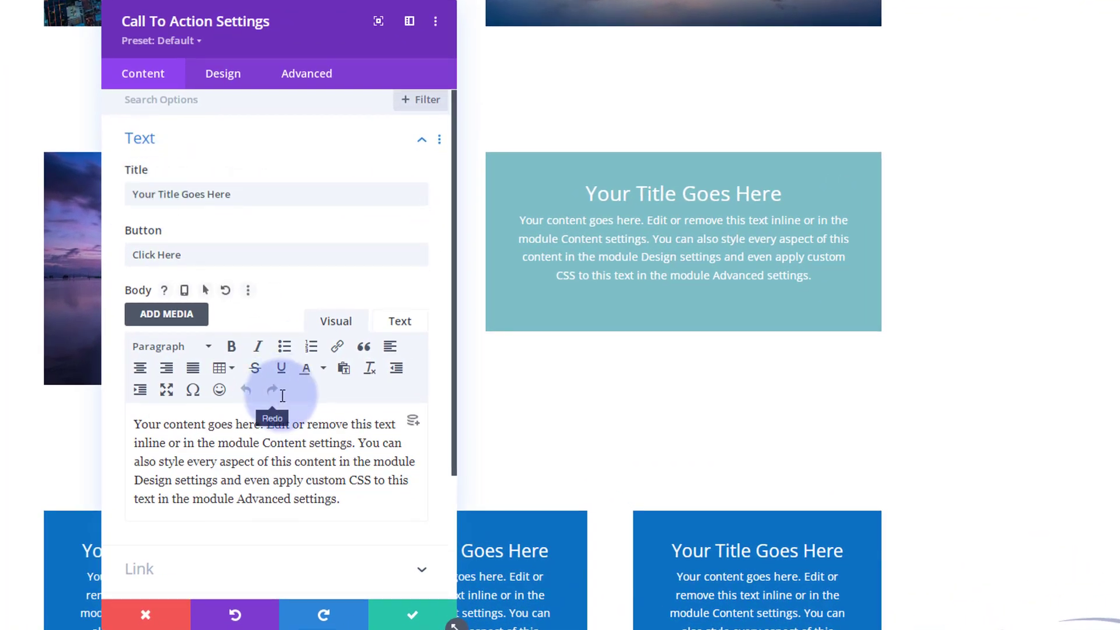
Set the Call To Action module's background to semi-transparent black, rgba(0,0,0,0.54), and save the module.
scroll(282, 400, down, 3)
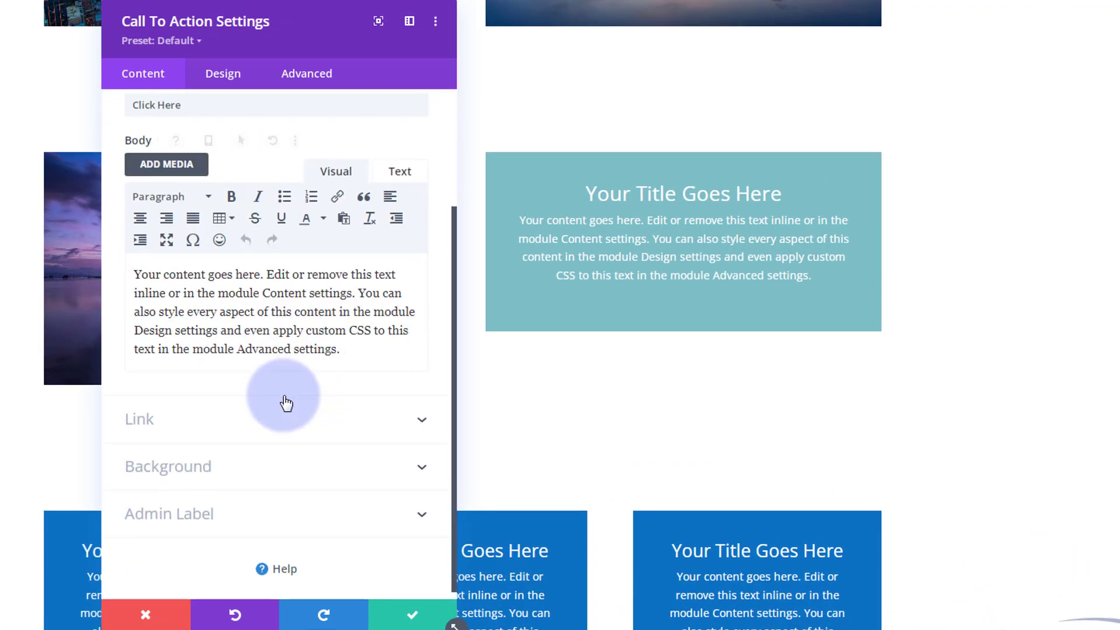
click(192, 412)
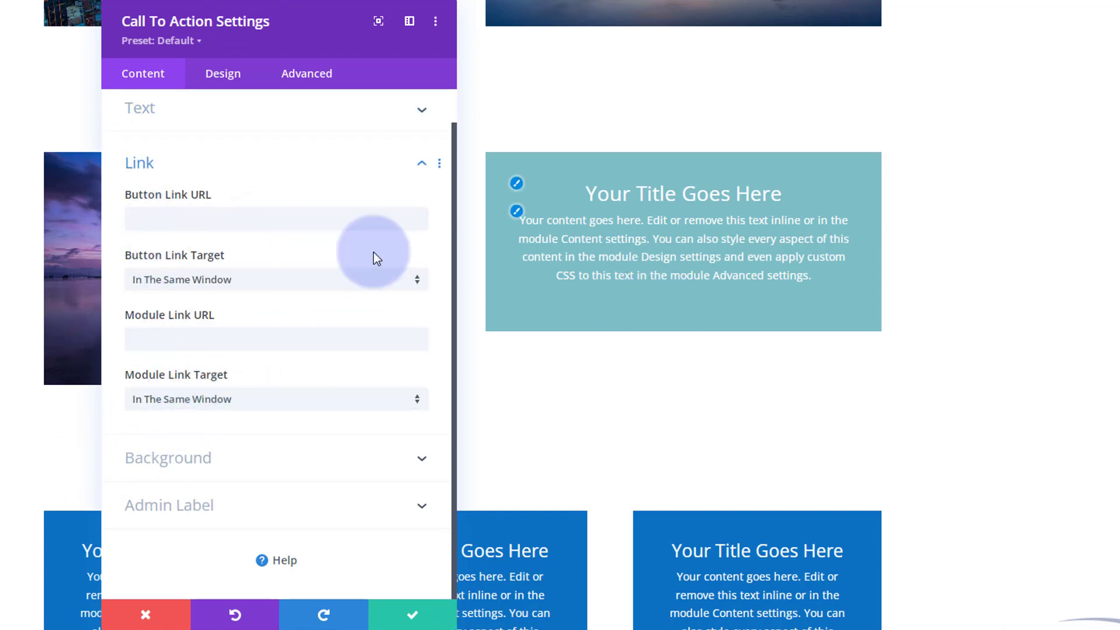
click(201, 122)
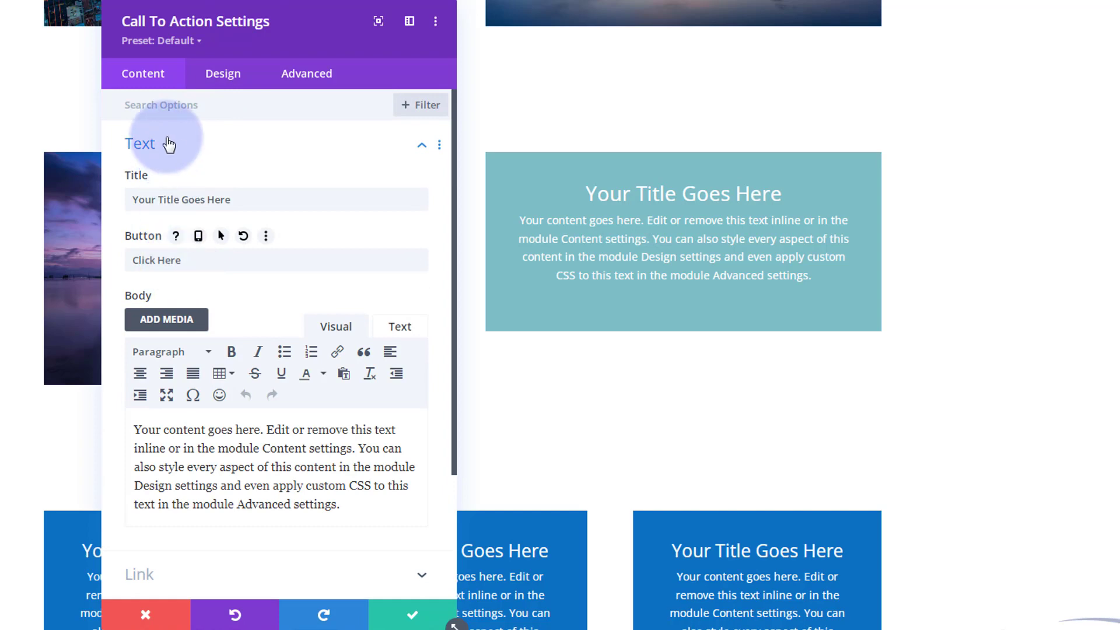
click(184, 151)
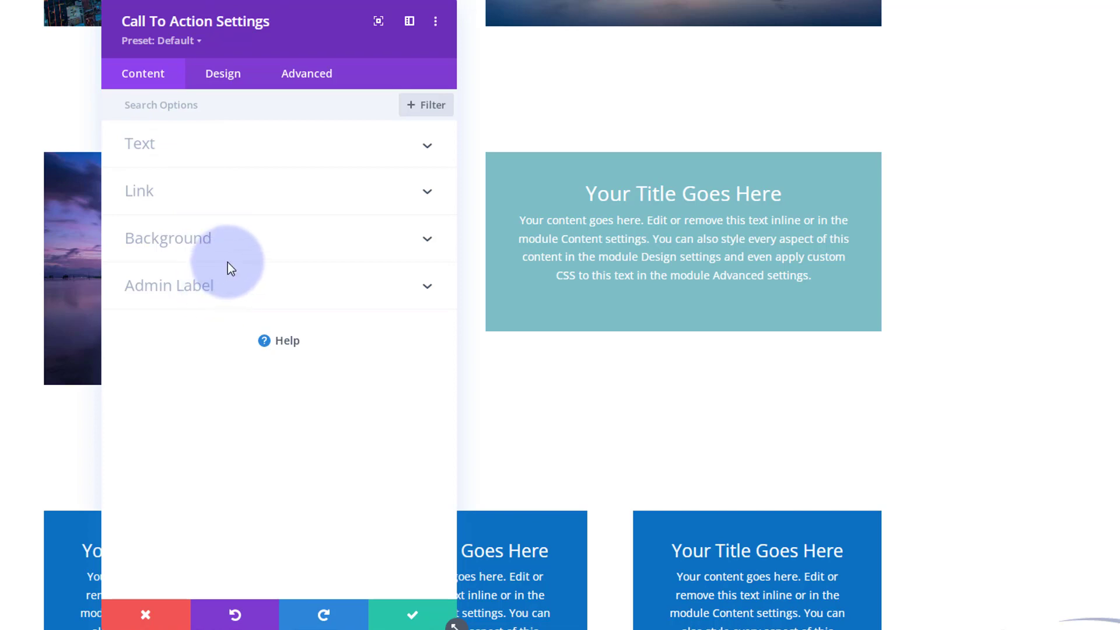
click(232, 241)
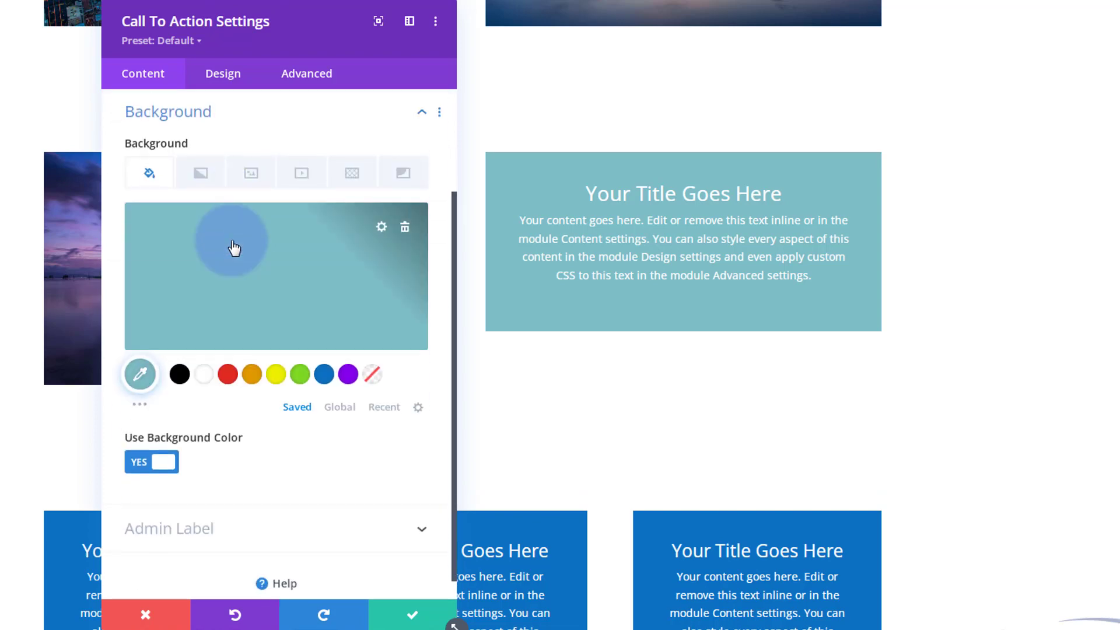
click(179, 375)
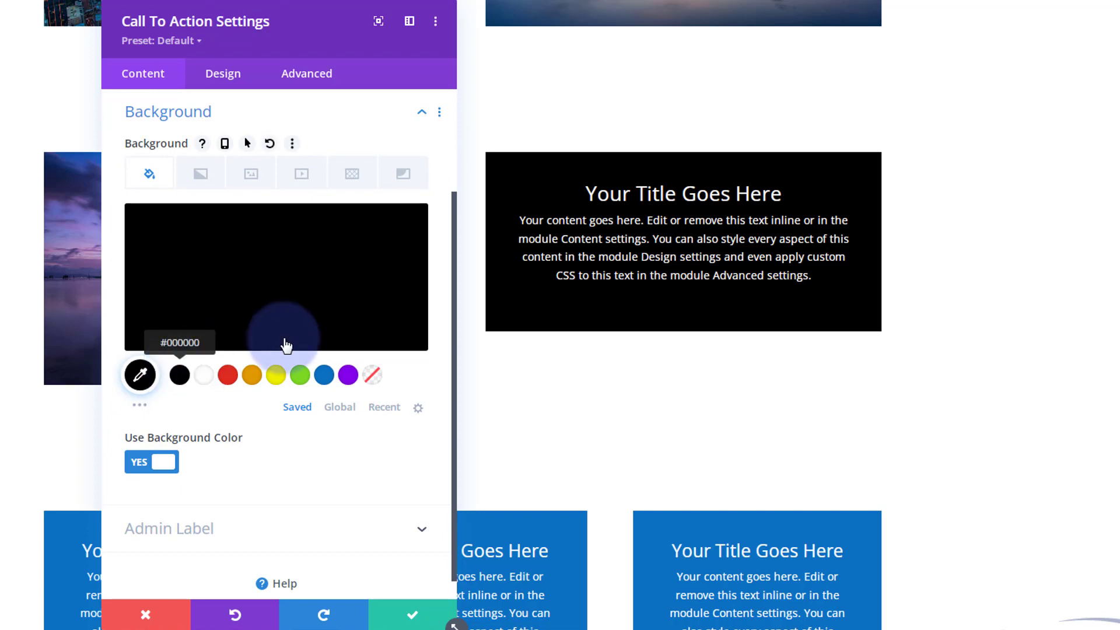
click(307, 329)
drag(413, 235, 408, 281)
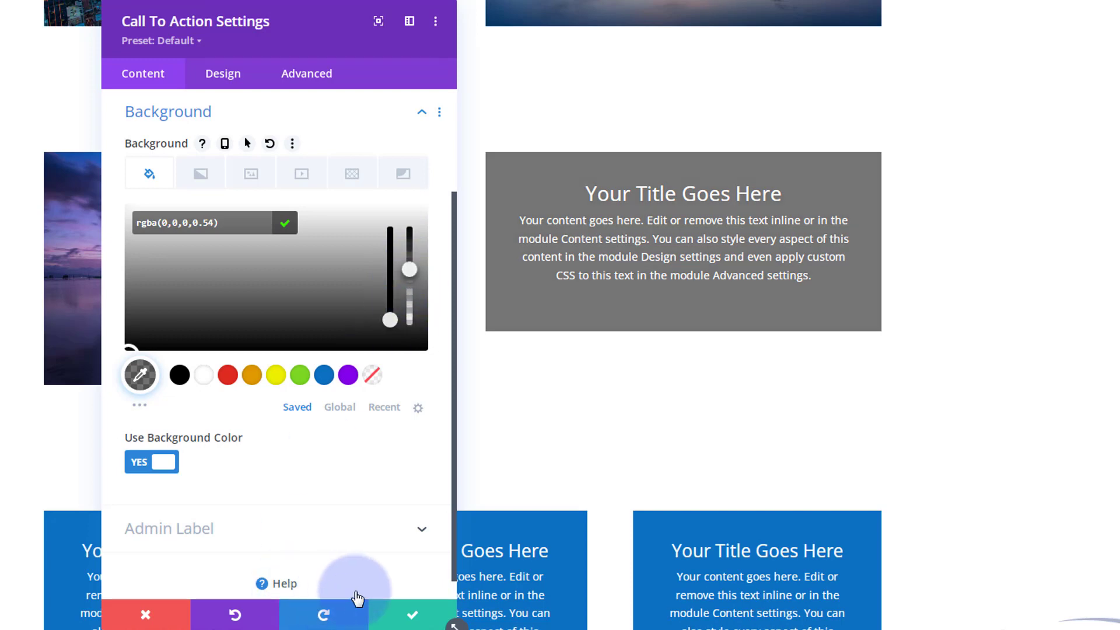
click(411, 615)
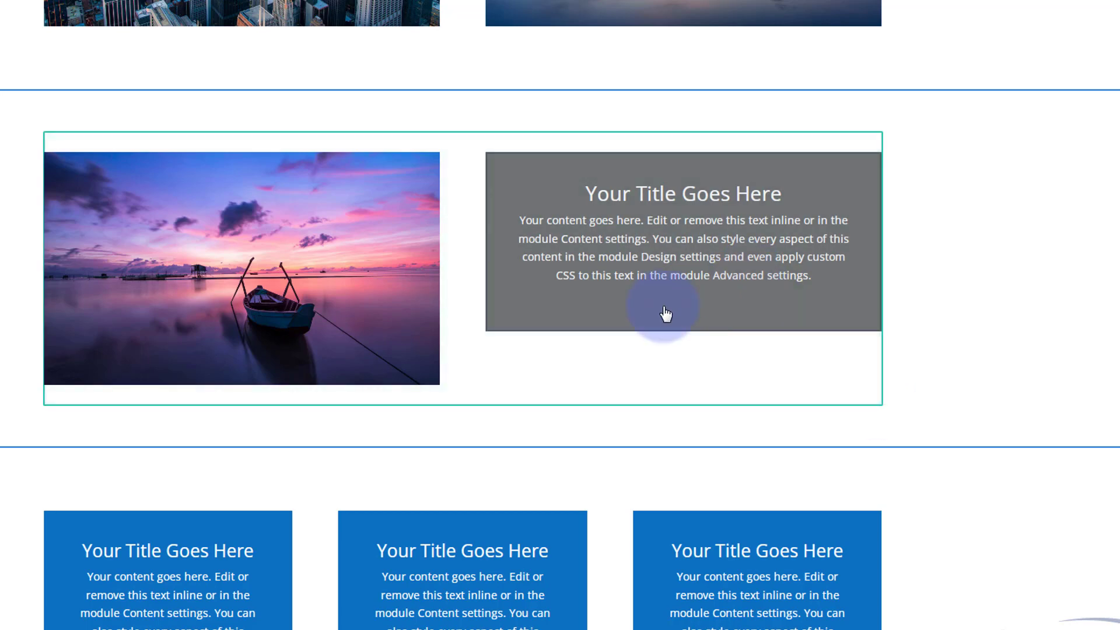
Give the row's second column the red sunset lake picture c.jpg from the media library as its background image.
mouse_move(545, 355)
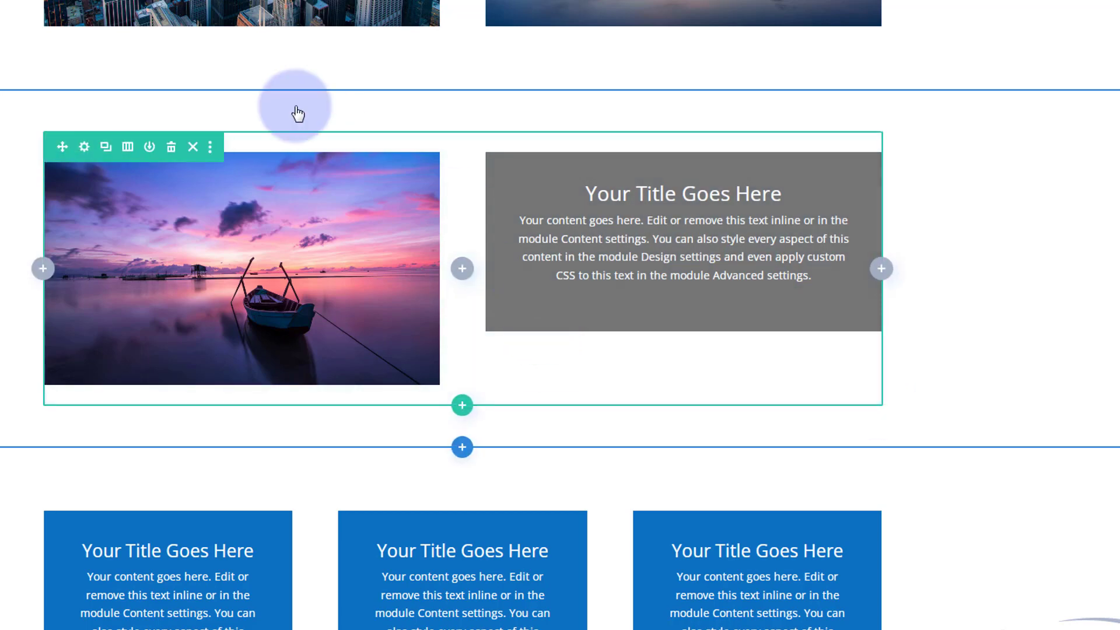
click(84, 148)
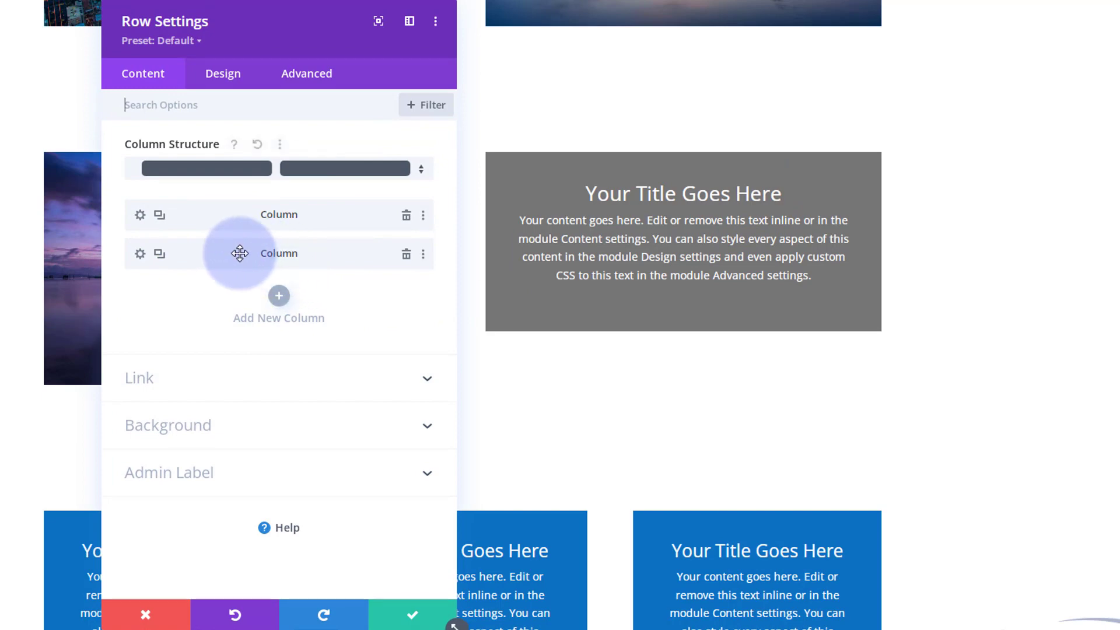
click(140, 255)
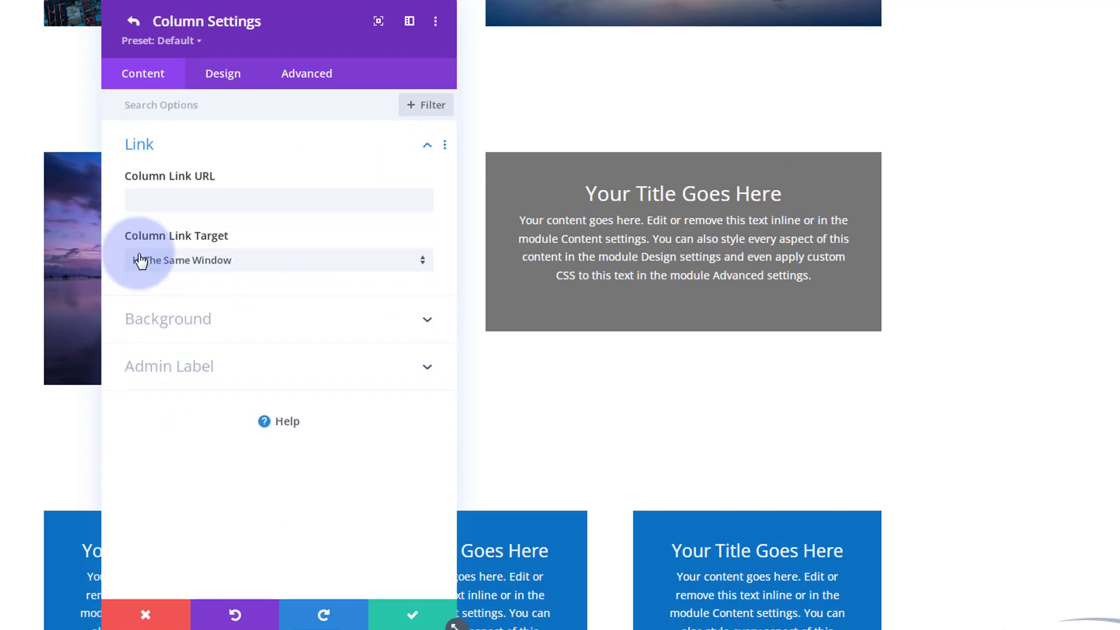
click(295, 327)
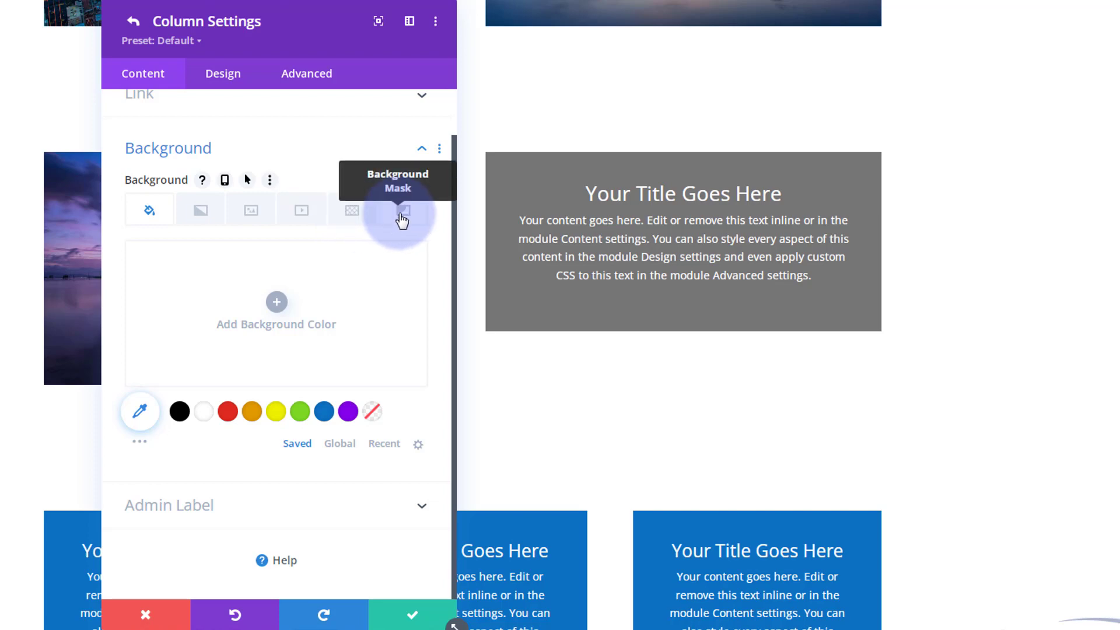
click(256, 212)
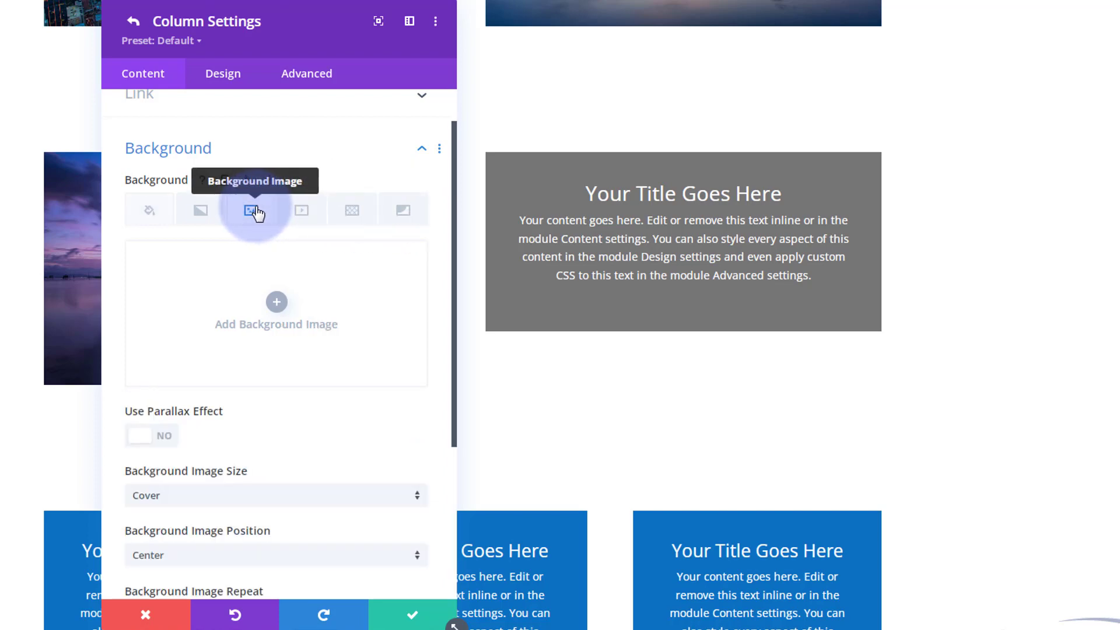
click(276, 301)
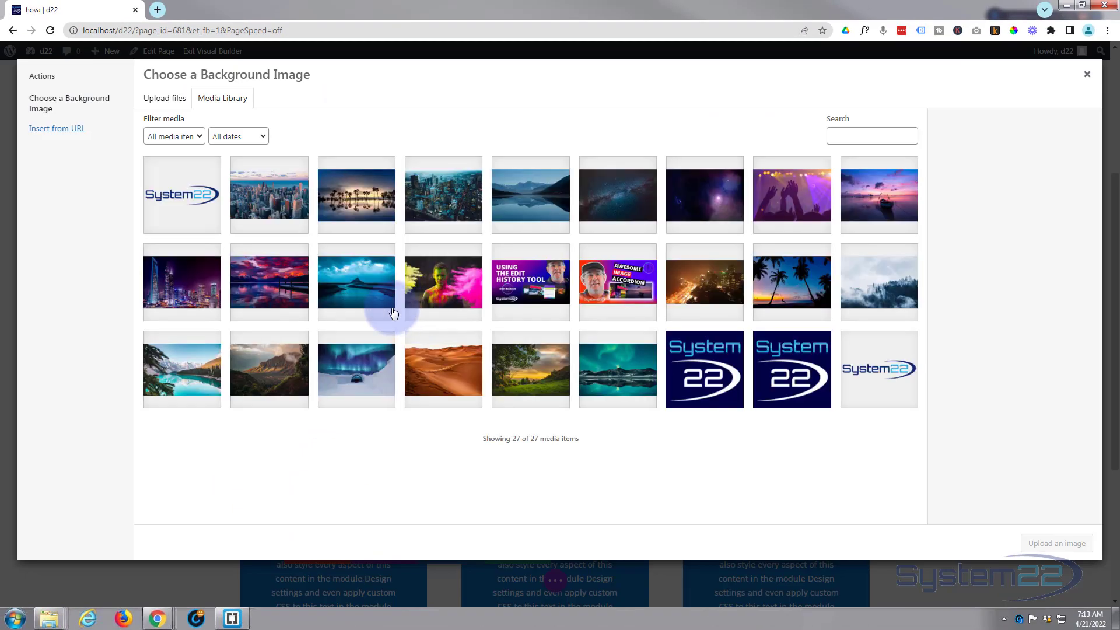
click(273, 286)
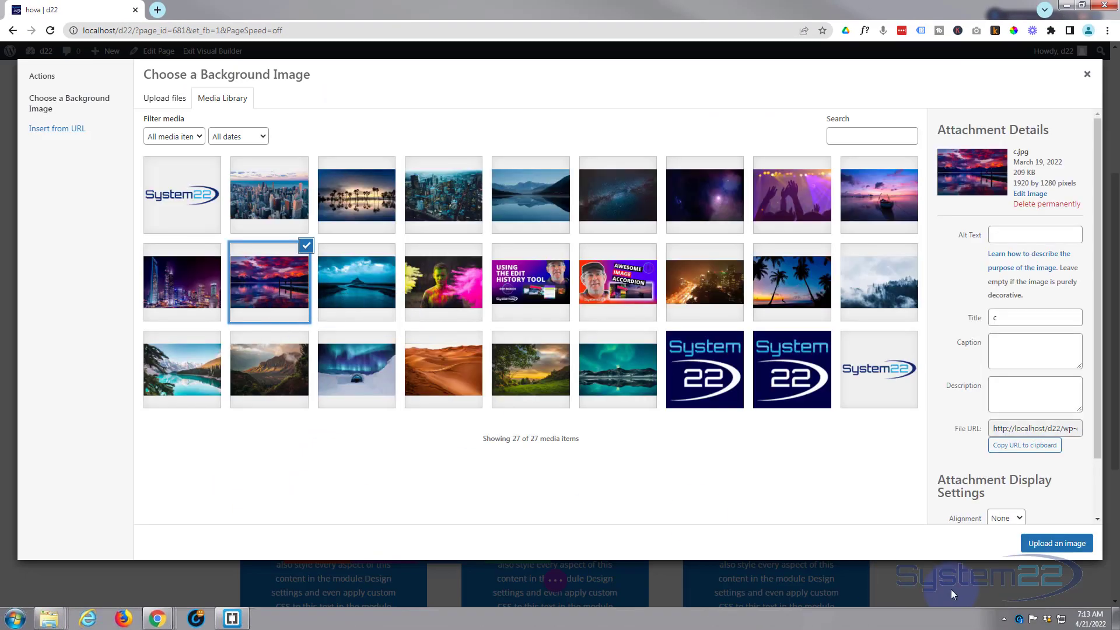
click(1057, 548)
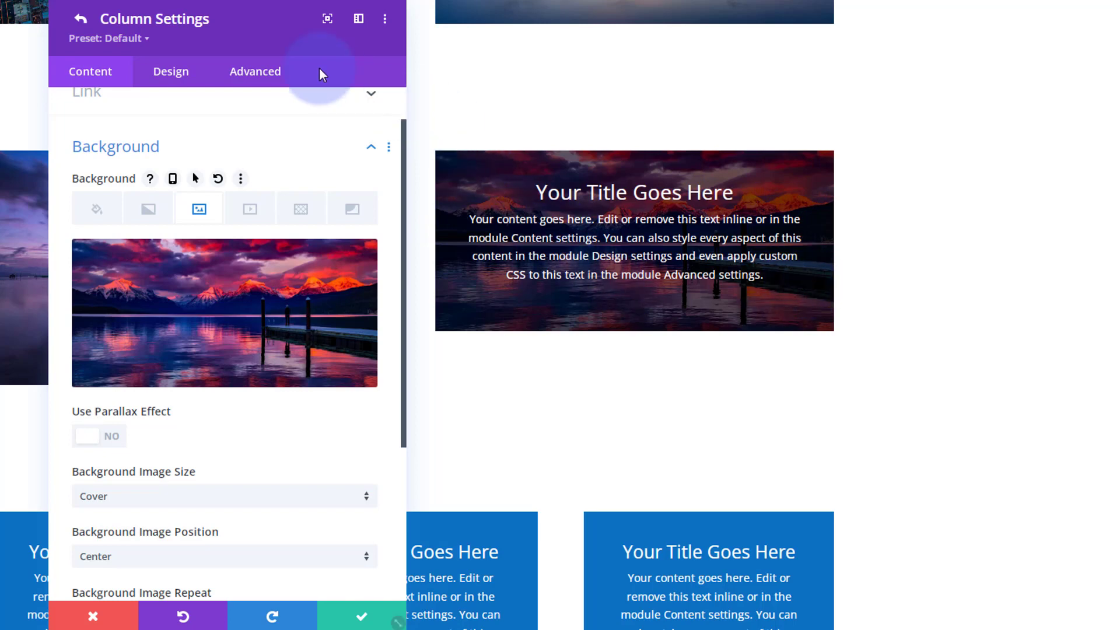
Add the custom CSS "height:300px;" to the second column's main element.
drag(303, 36, 0, 29)
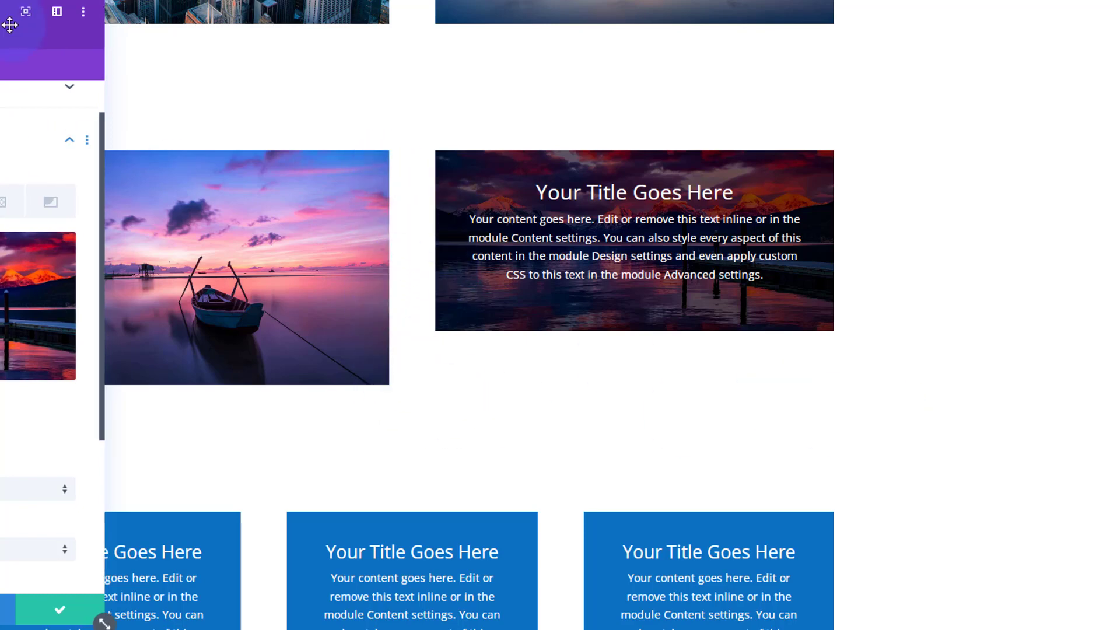
drag(7, 24, 259, 14)
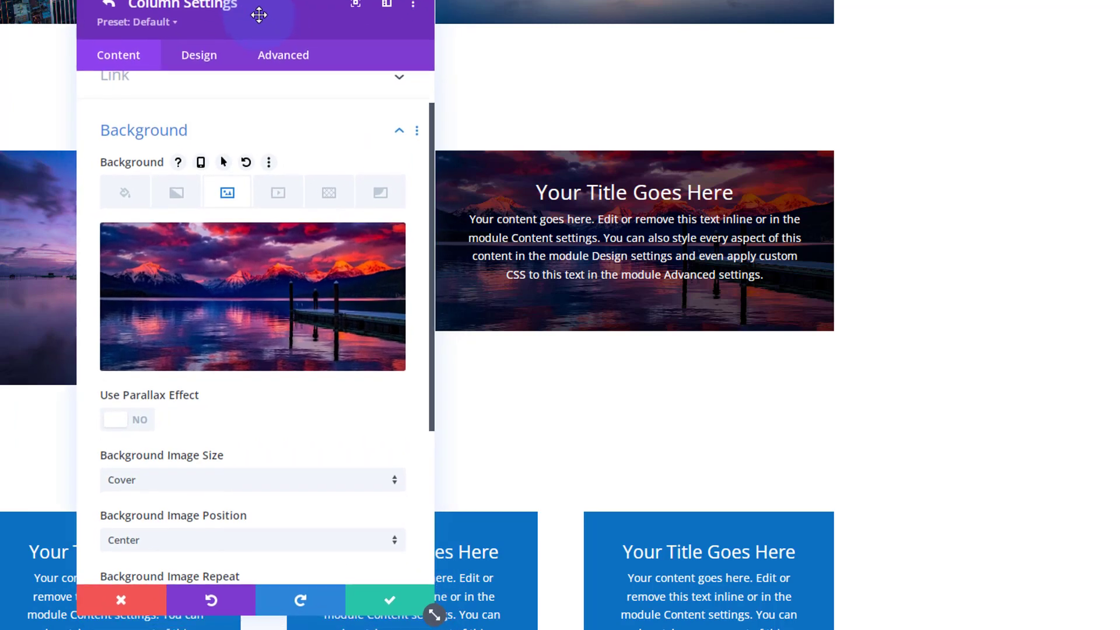
click(284, 63)
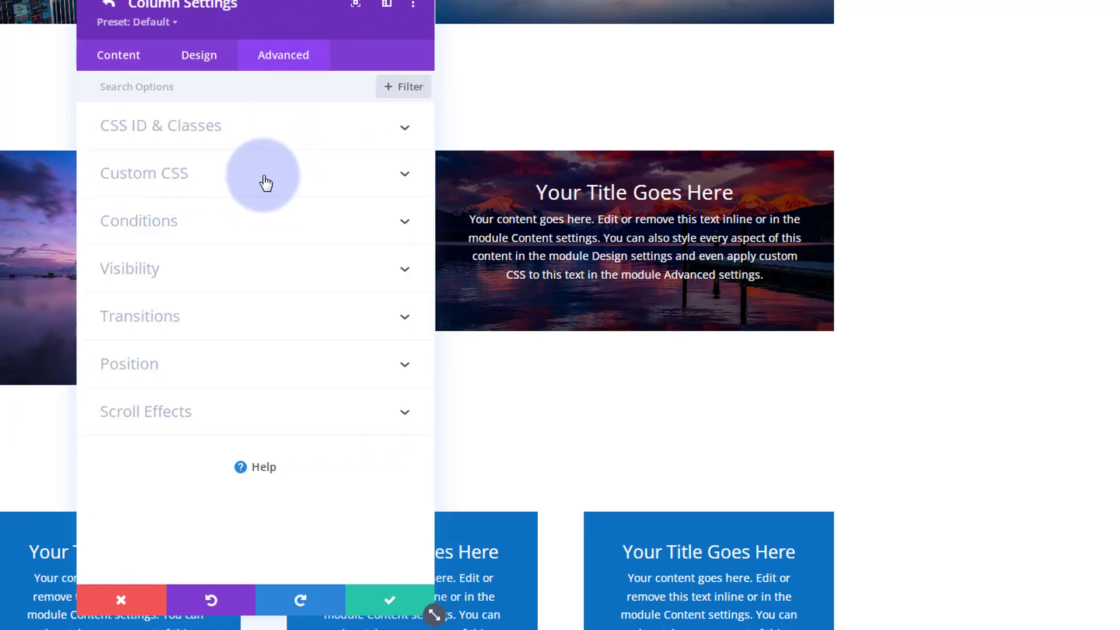
click(283, 177)
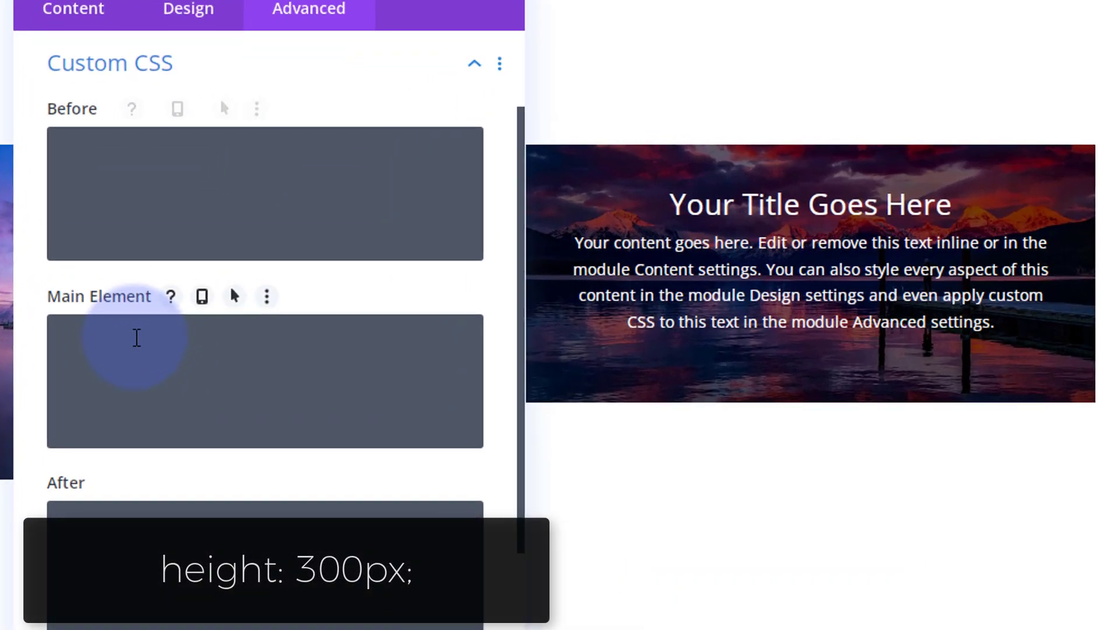
click(162, 285)
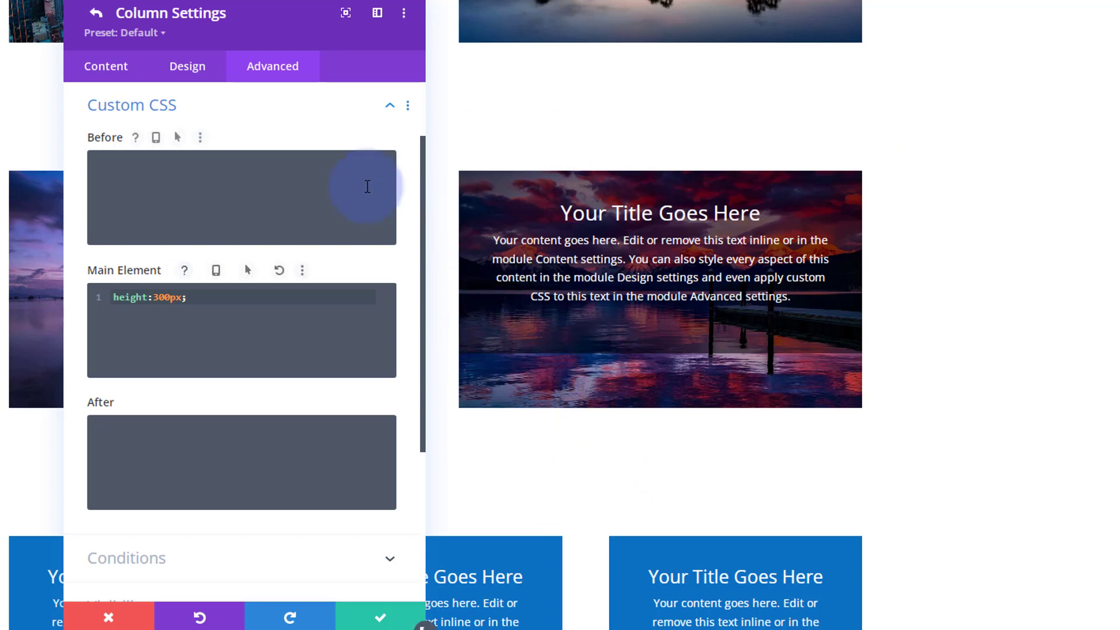
click(146, 106)
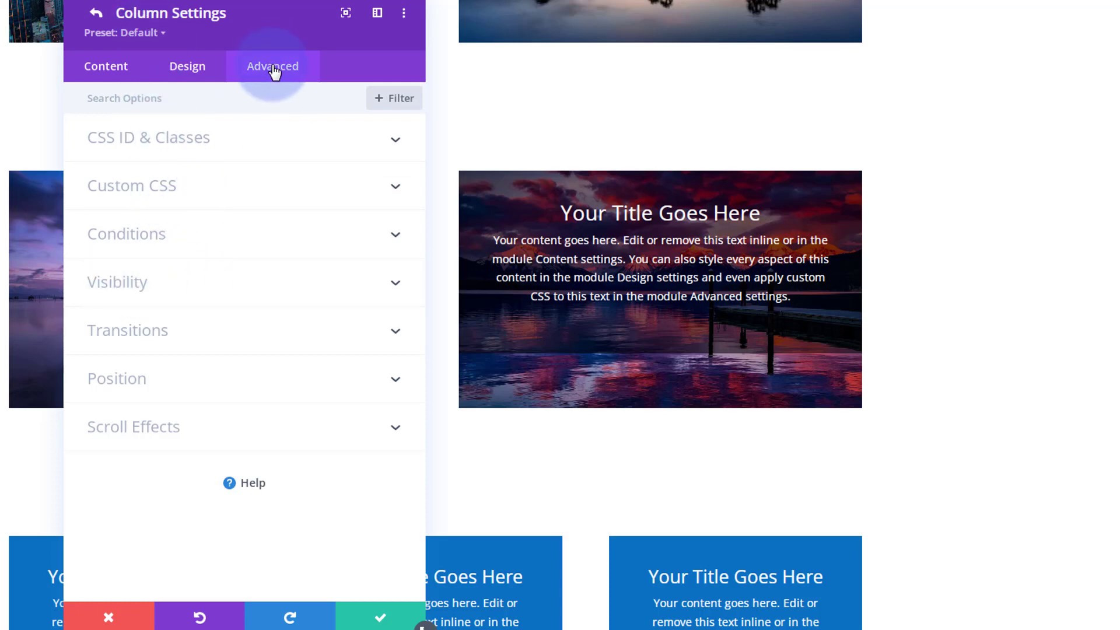
Set the second column's horizontal and vertical overflow to Hidden and save the column settings.
click(248, 286)
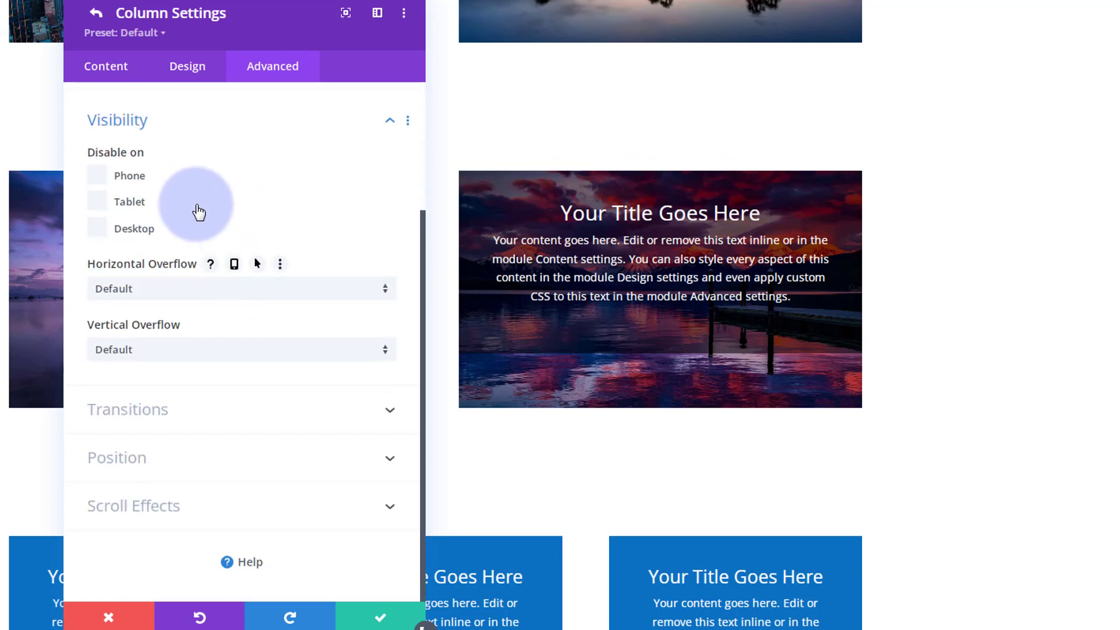
click(125, 296)
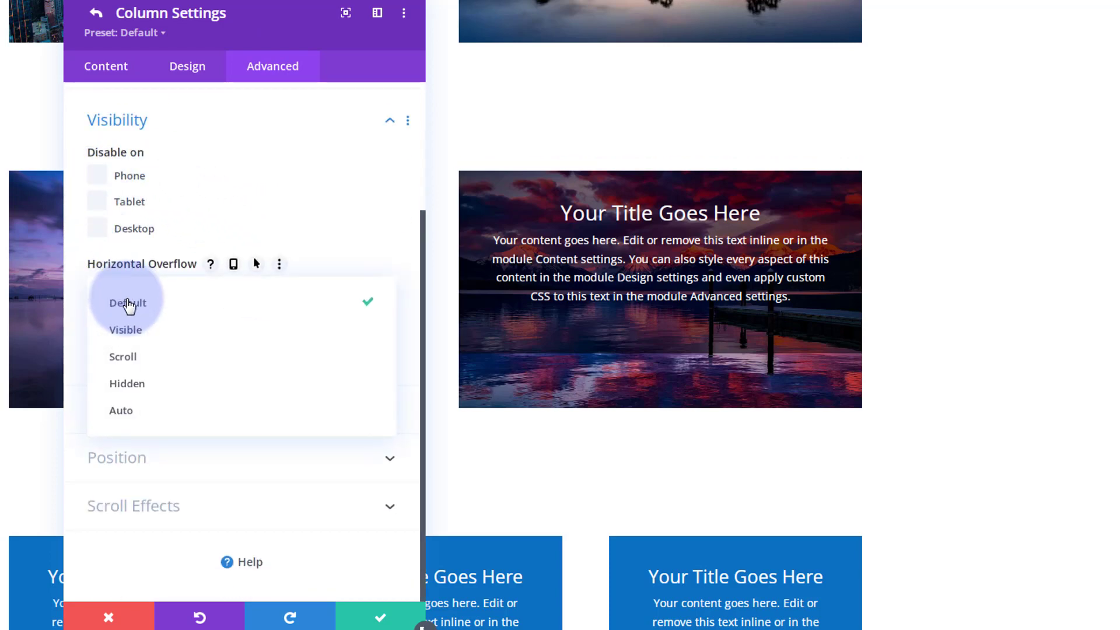
click(154, 383)
click(161, 352)
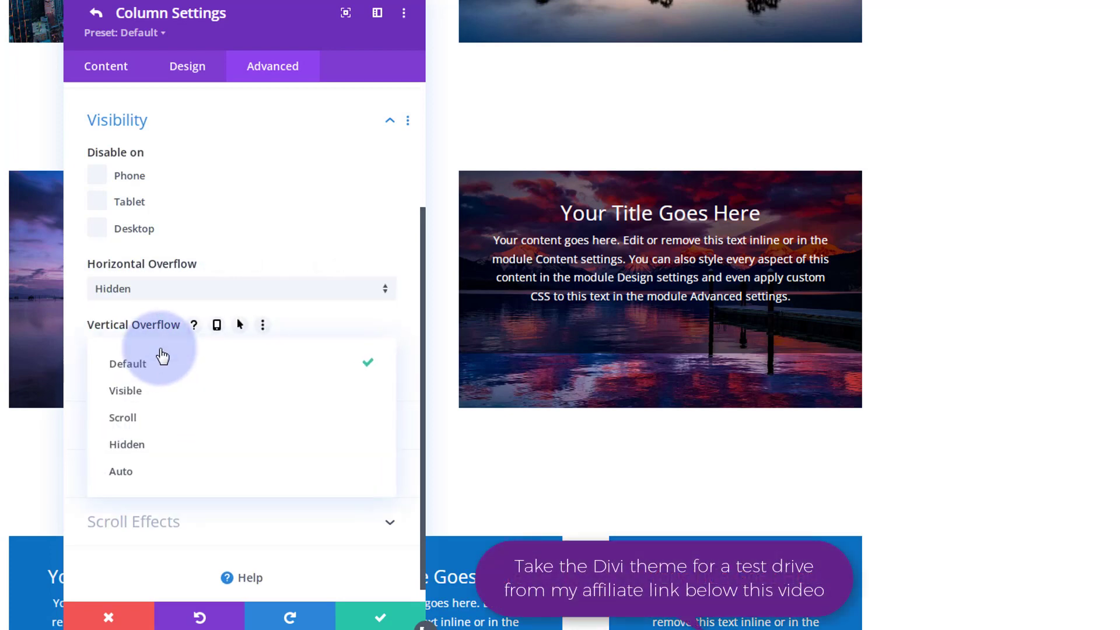
click(167, 446)
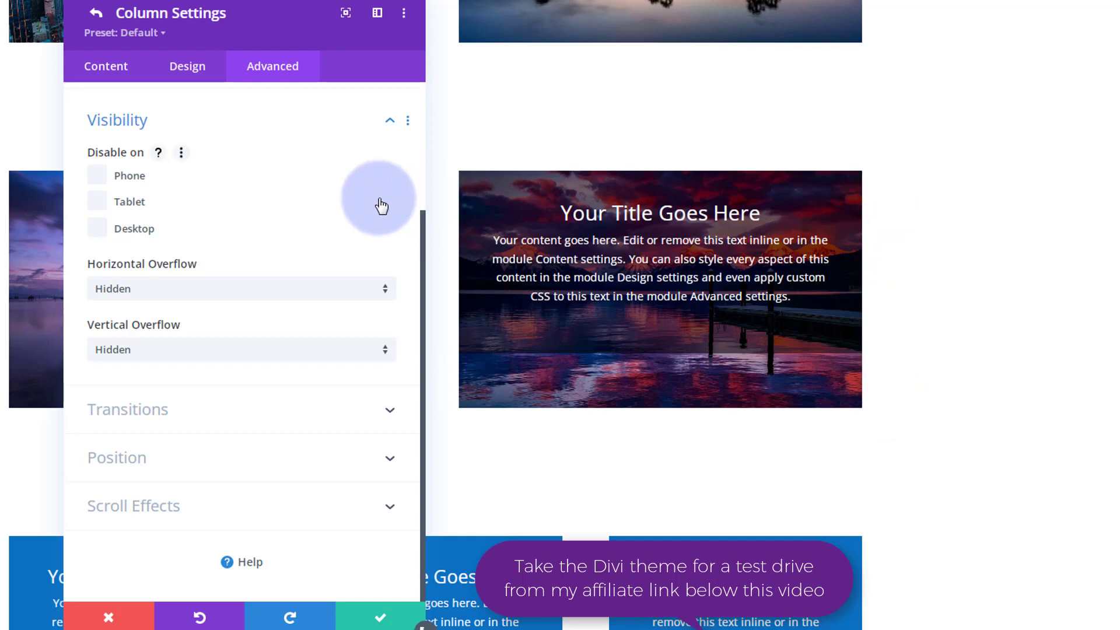
click(379, 622)
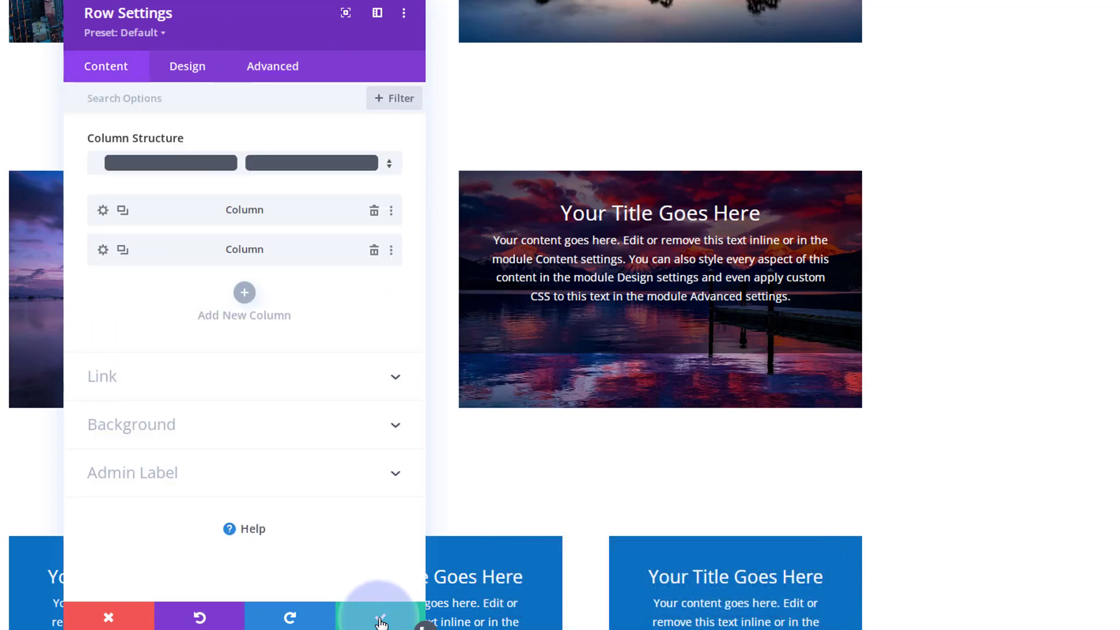
Save the row settings and set the second column's Call To Action module to 80px top and bottom padding.
click(380, 622)
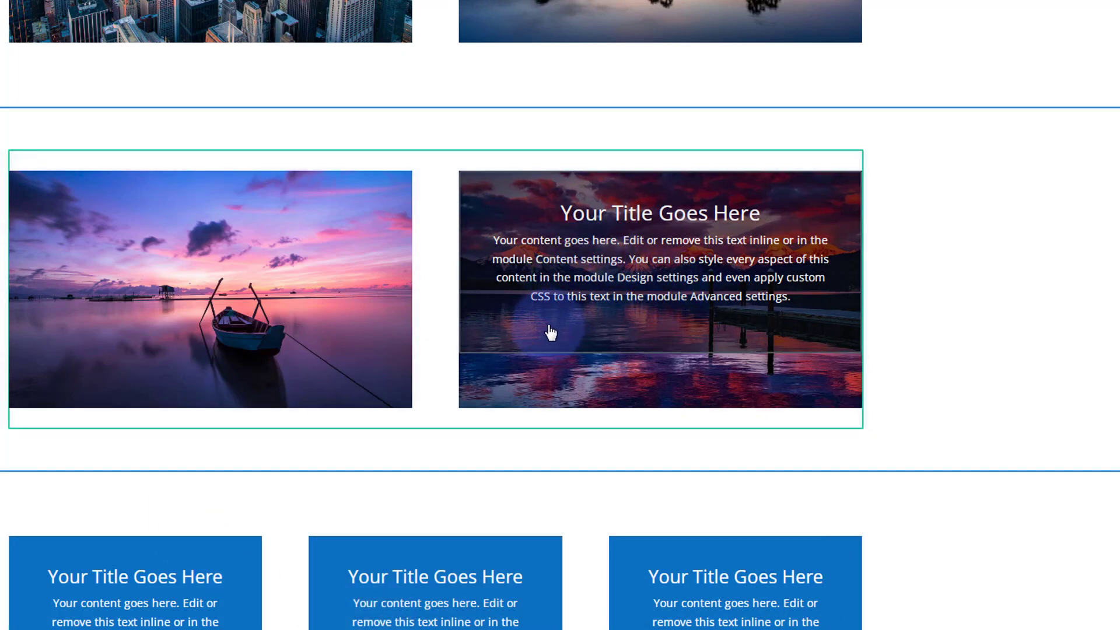
mouse_move(583, 225)
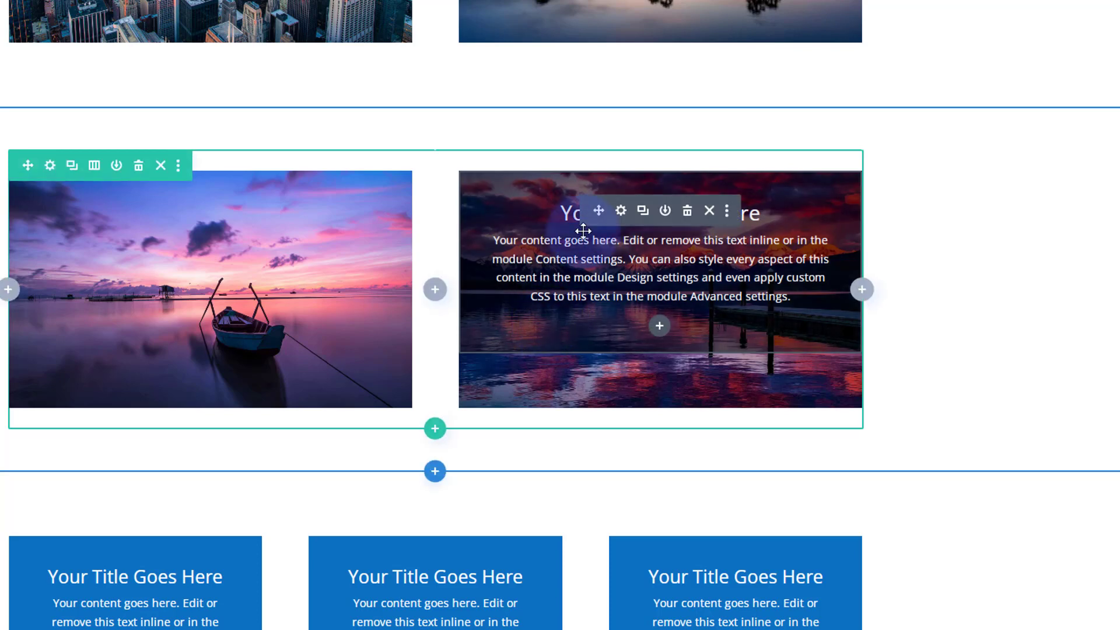
click(621, 213)
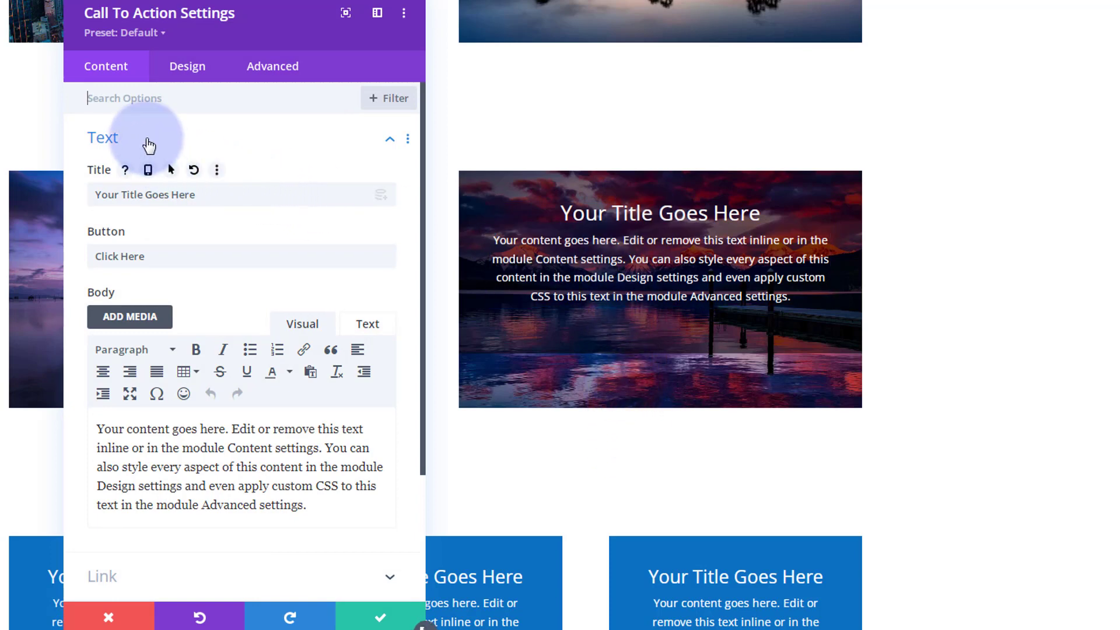
click(186, 73)
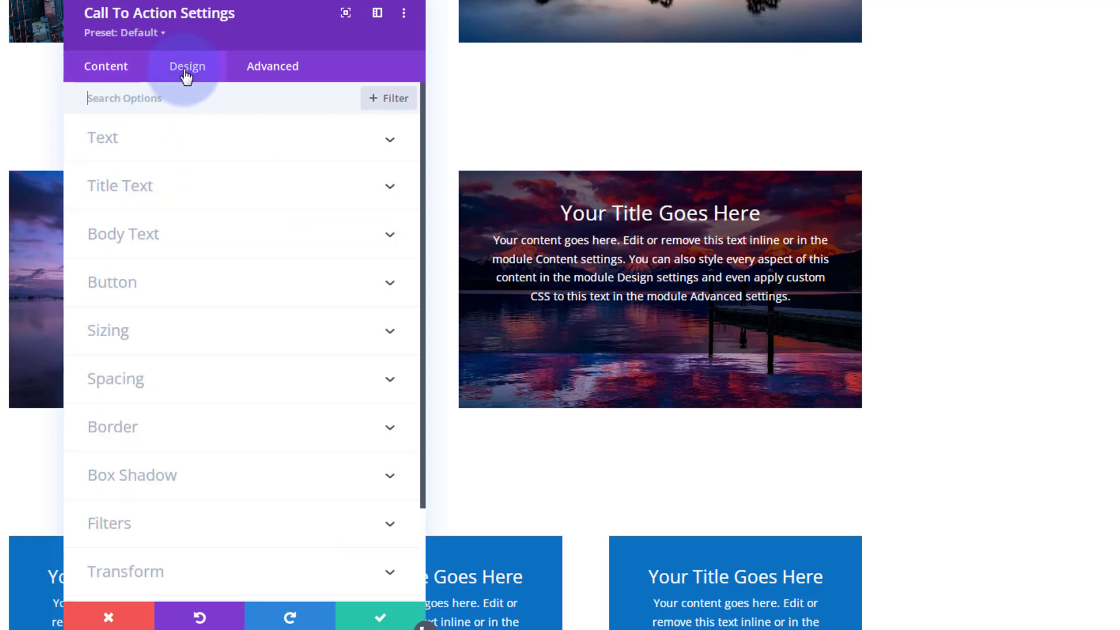
click(203, 375)
click(110, 239)
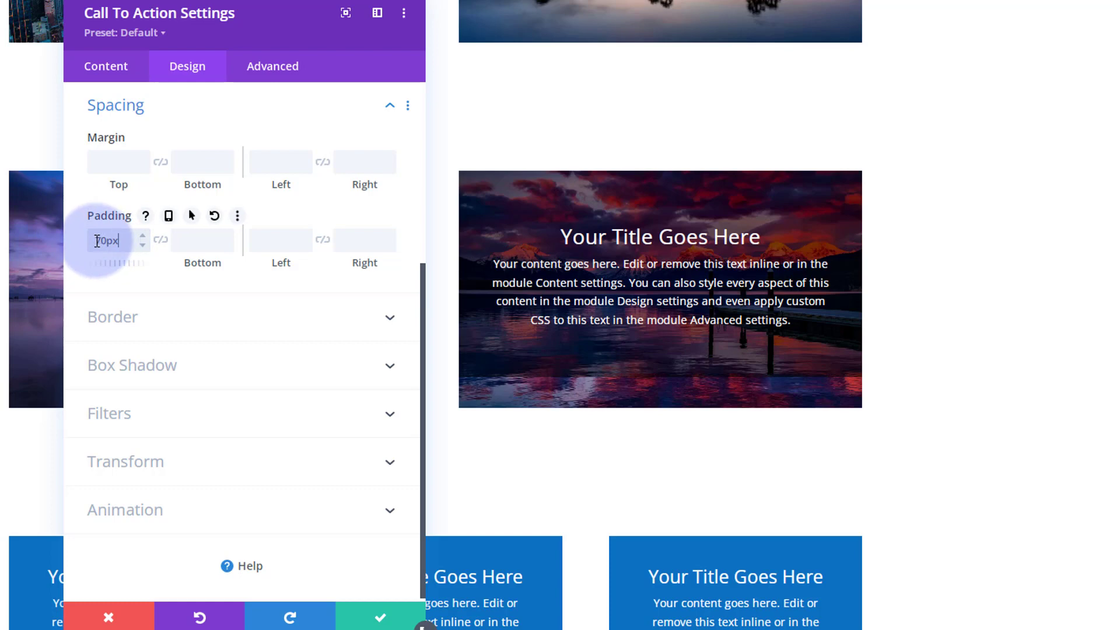
drag(95, 240, 102, 241)
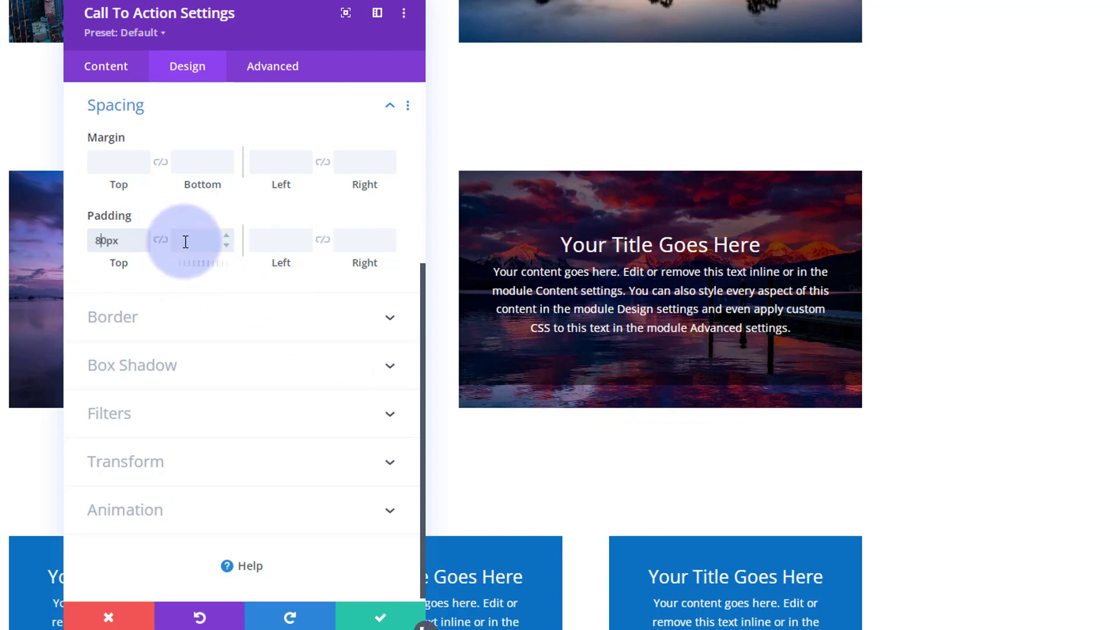
click(162, 241)
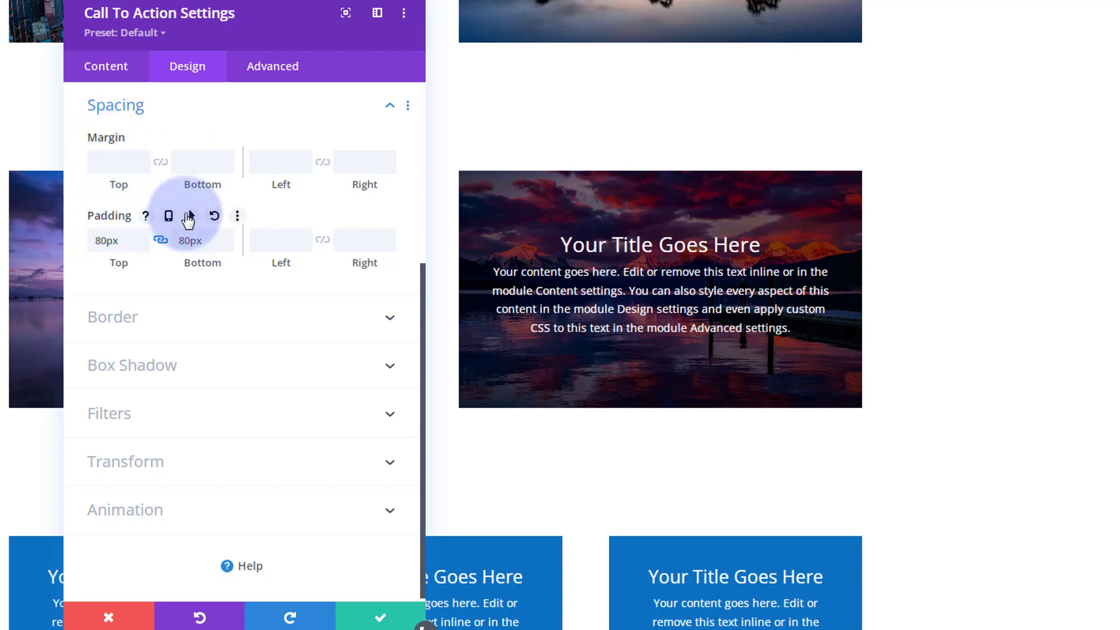
Enable hover values for the module's padding, with 380px top padding on desktop and 80px top padding on hover.
click(192, 217)
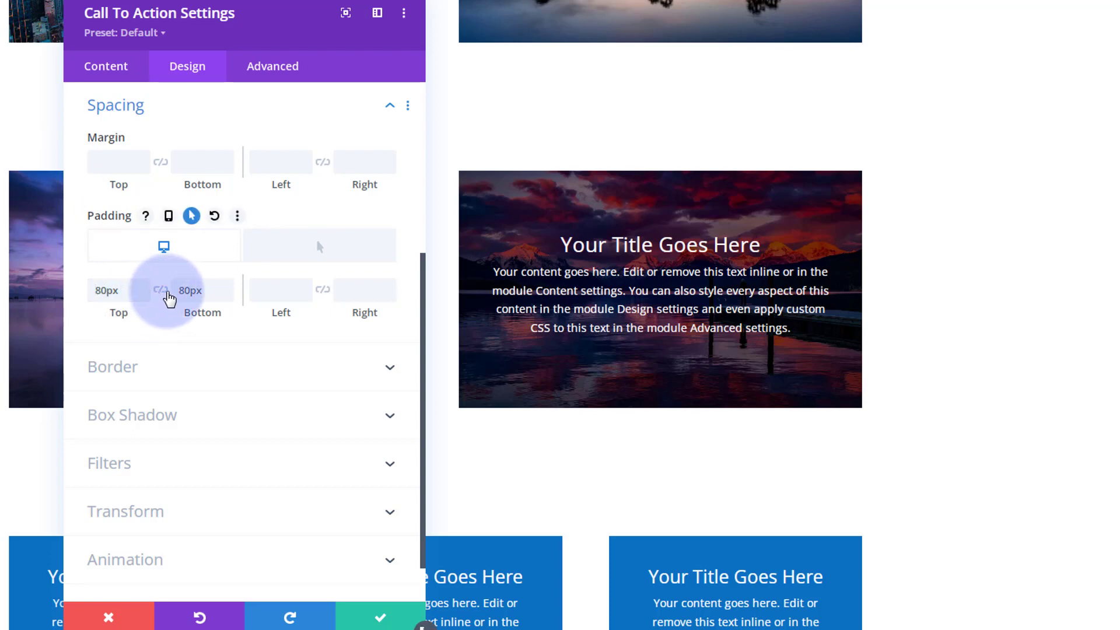
click(95, 287)
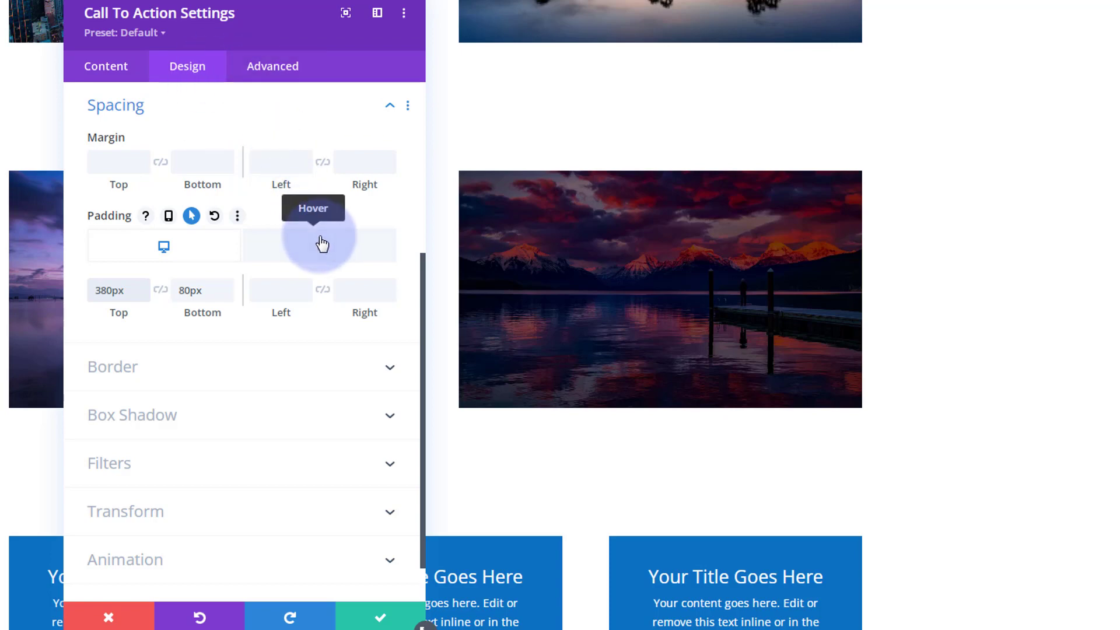
click(323, 247)
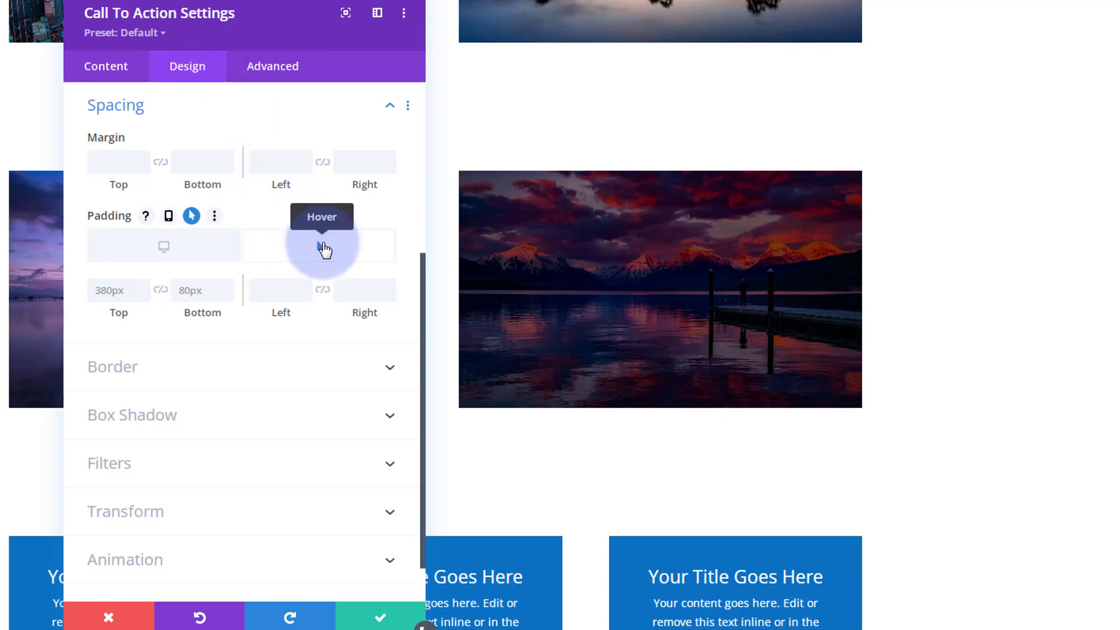
click(108, 286)
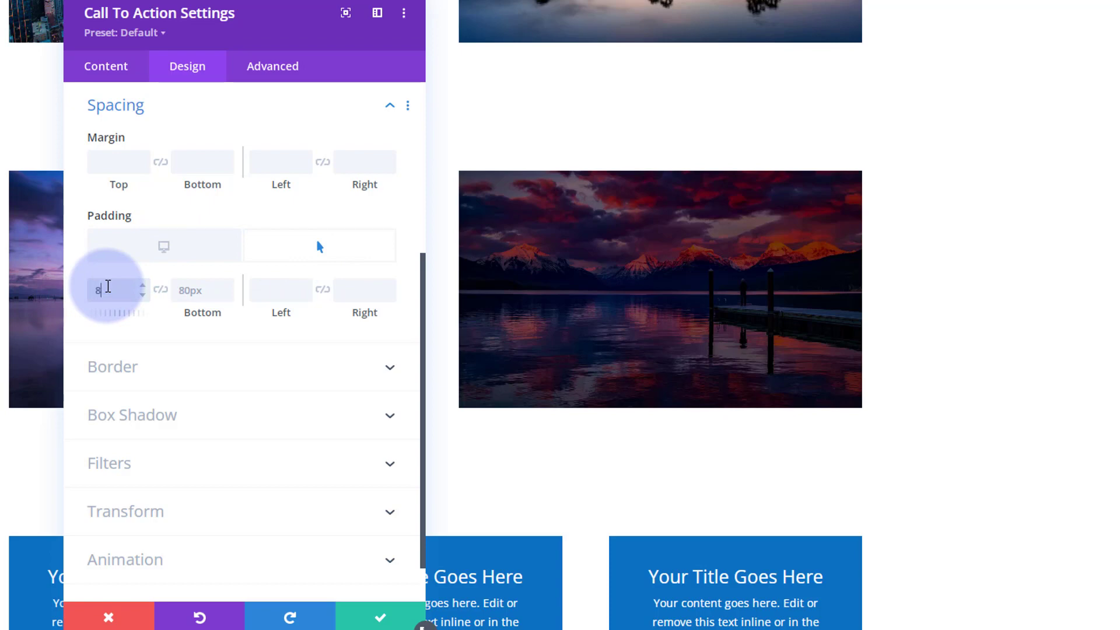
text(80px)
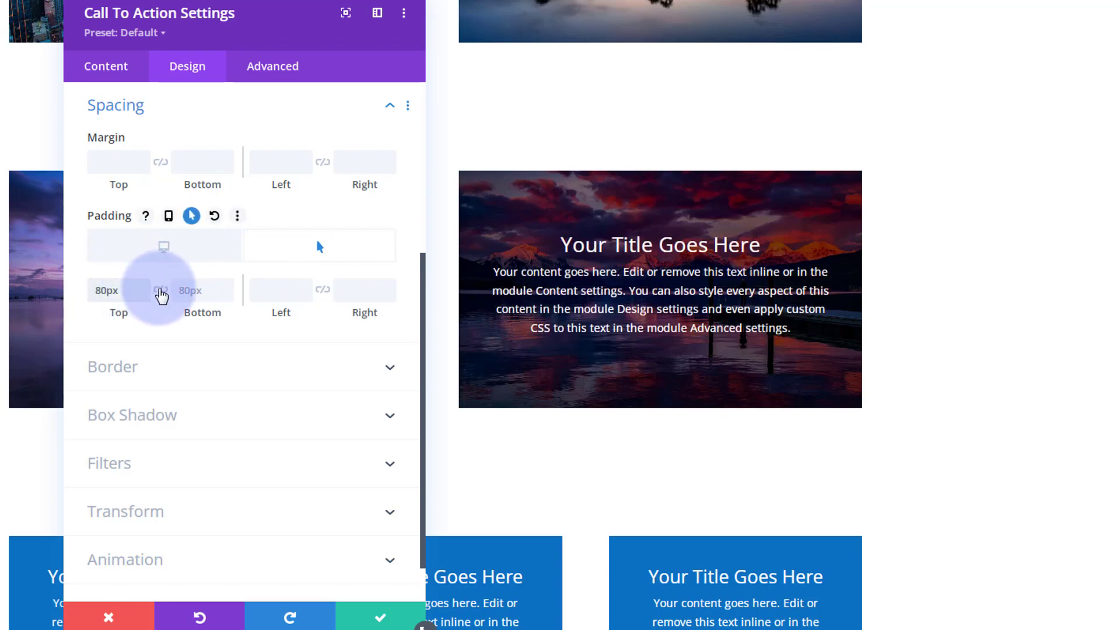
click(160, 290)
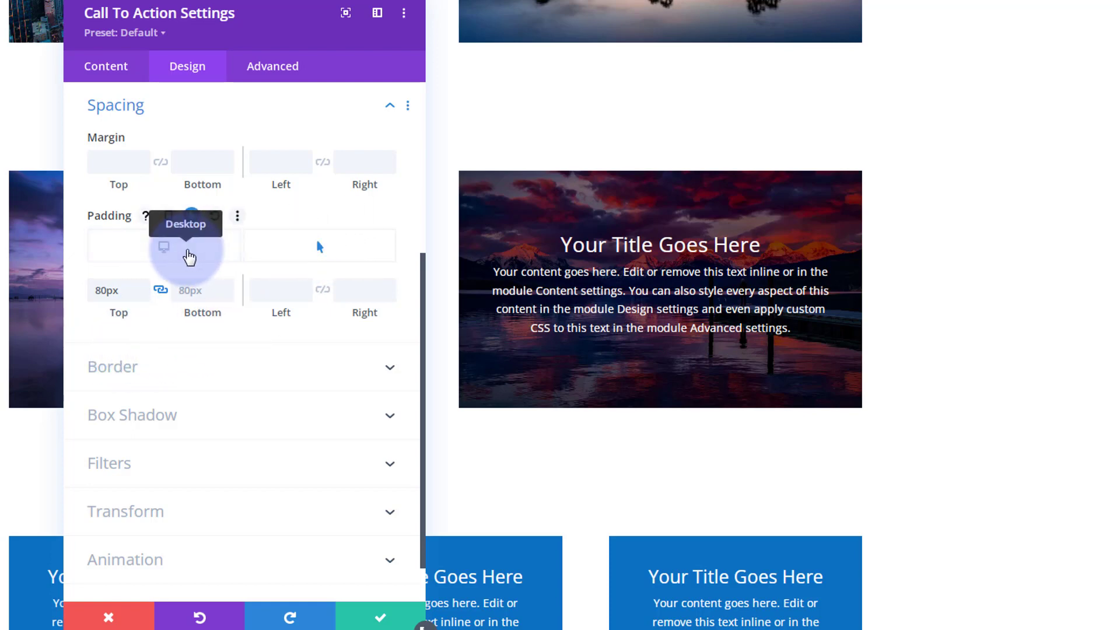
click(186, 249)
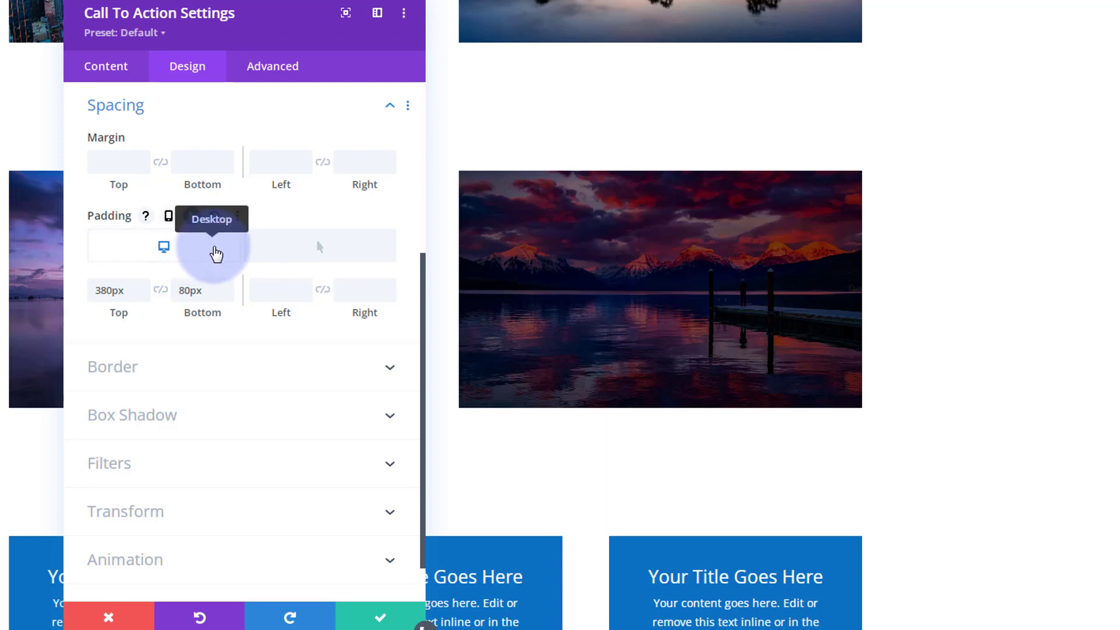
click(313, 255)
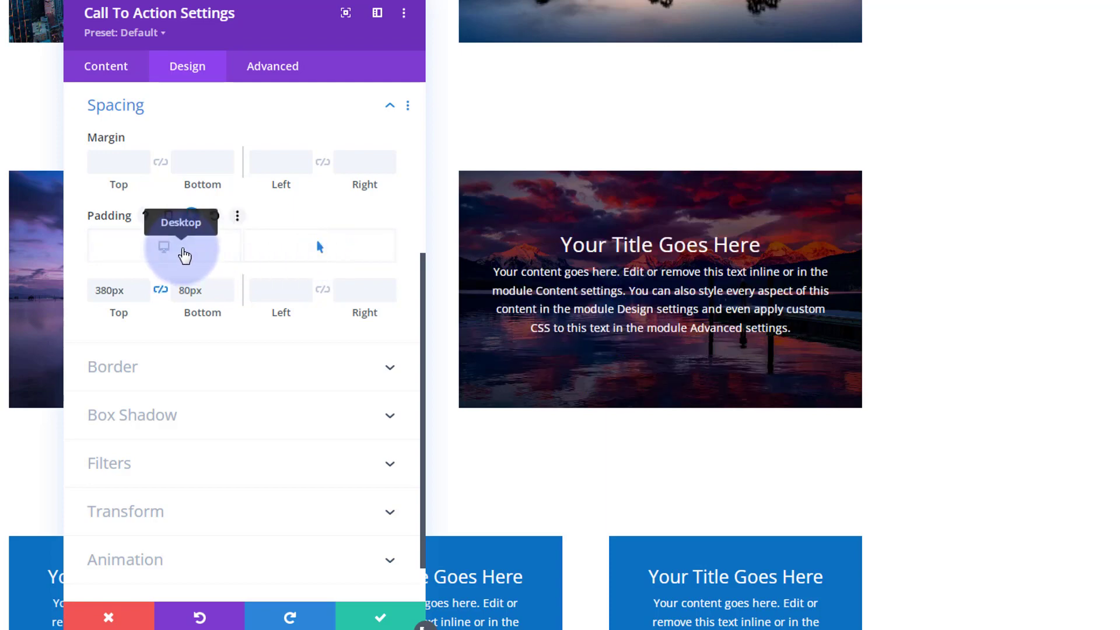
click(185, 256)
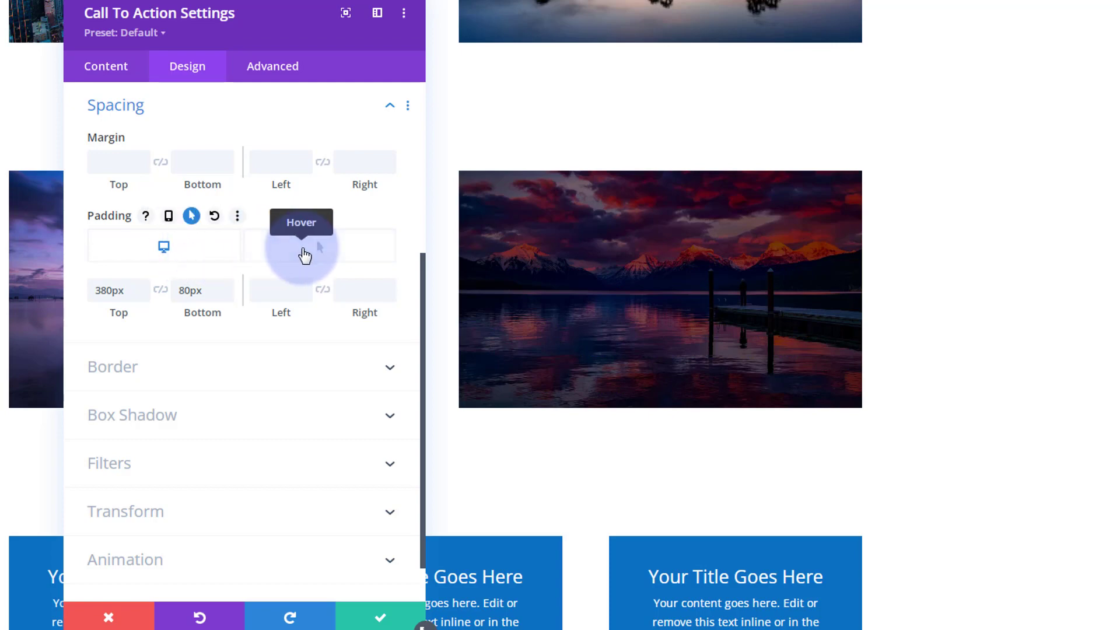
click(304, 255)
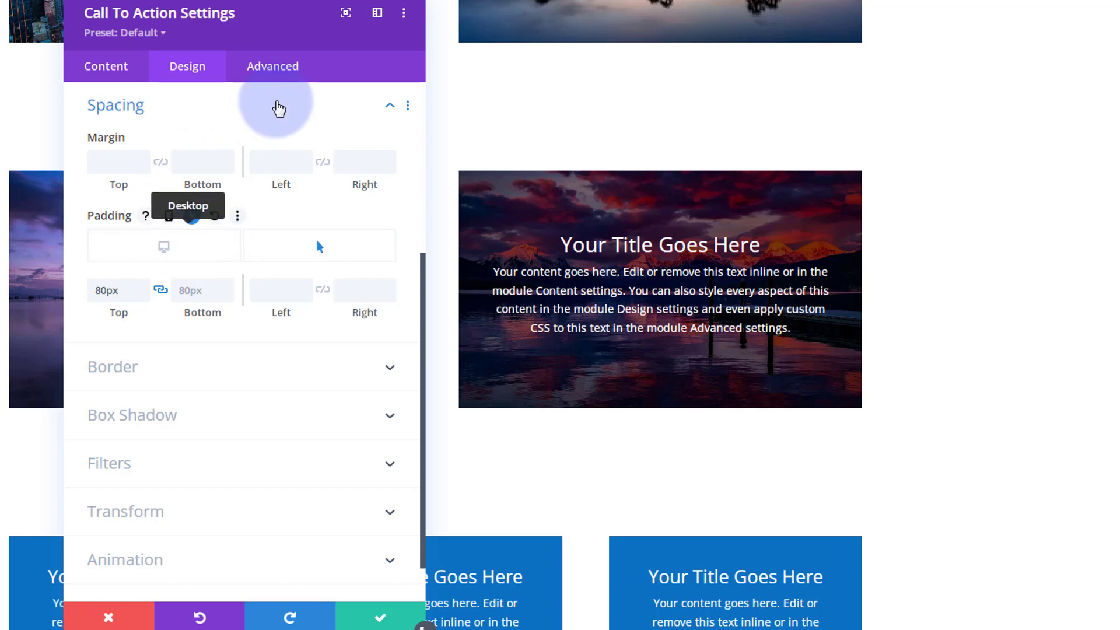
Set the module's transition duration to 750ms and its speed curve to Ease-In-Out, and save the module.
click(284, 70)
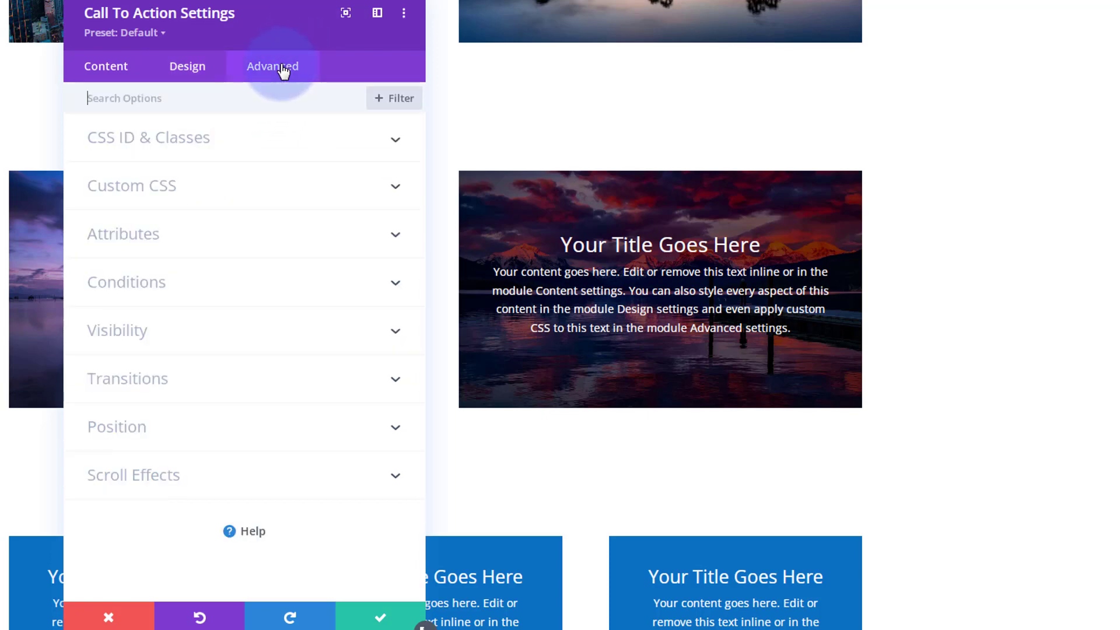
click(235, 380)
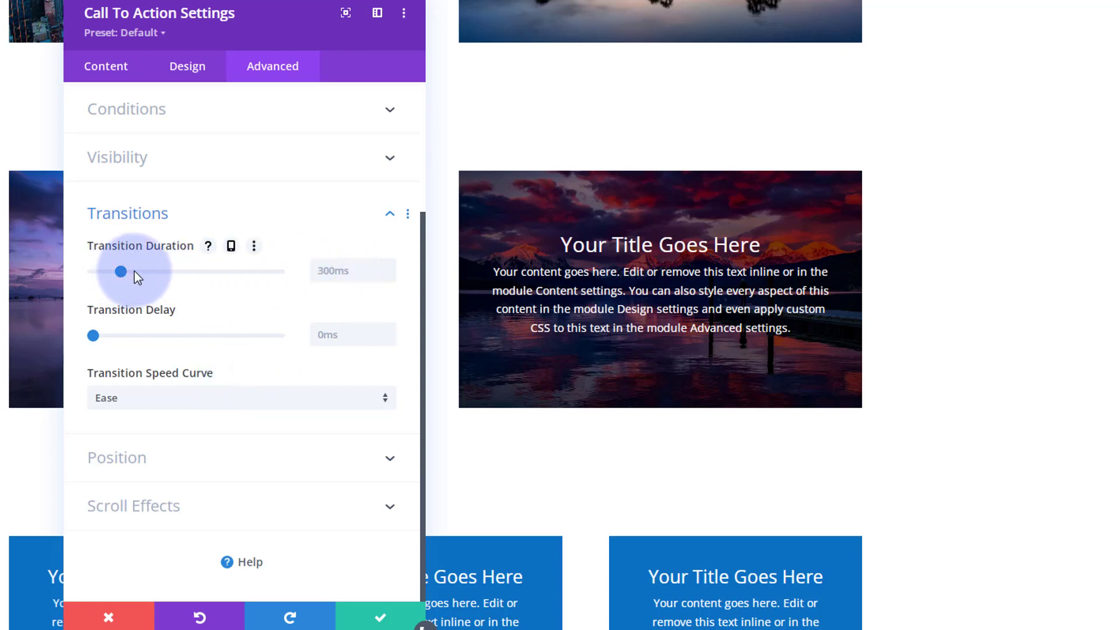
drag(156, 271, 166, 271)
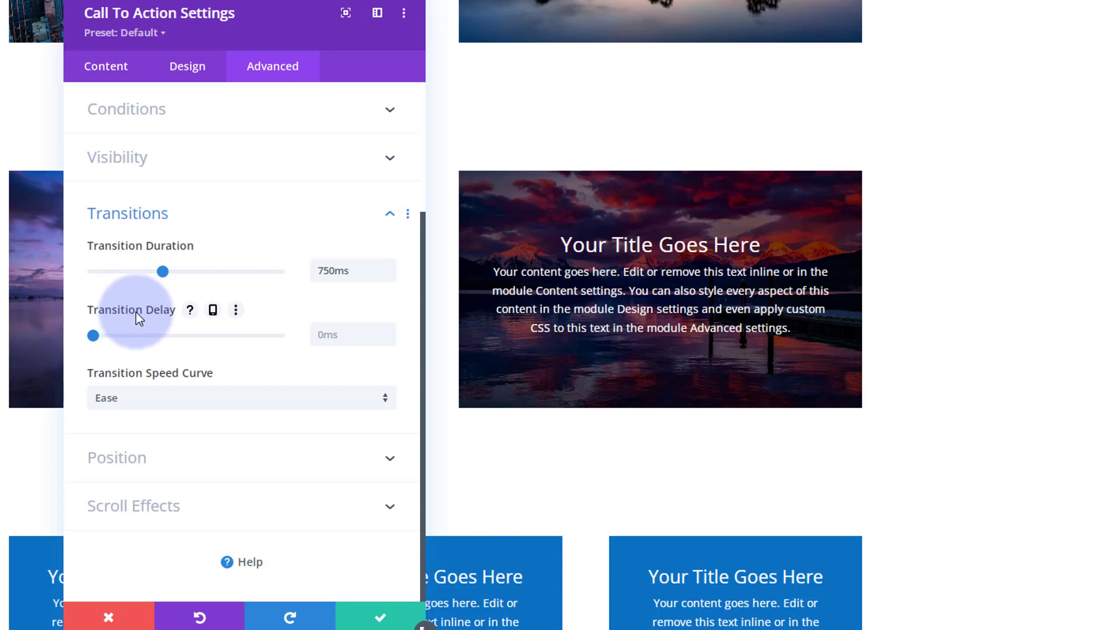
click(147, 408)
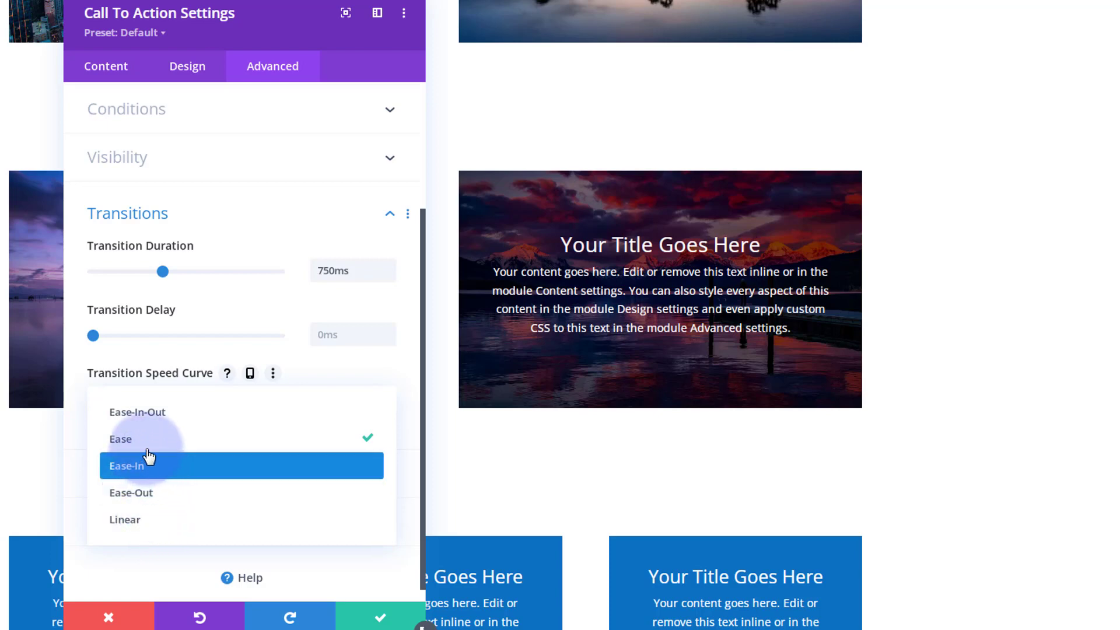
click(150, 418)
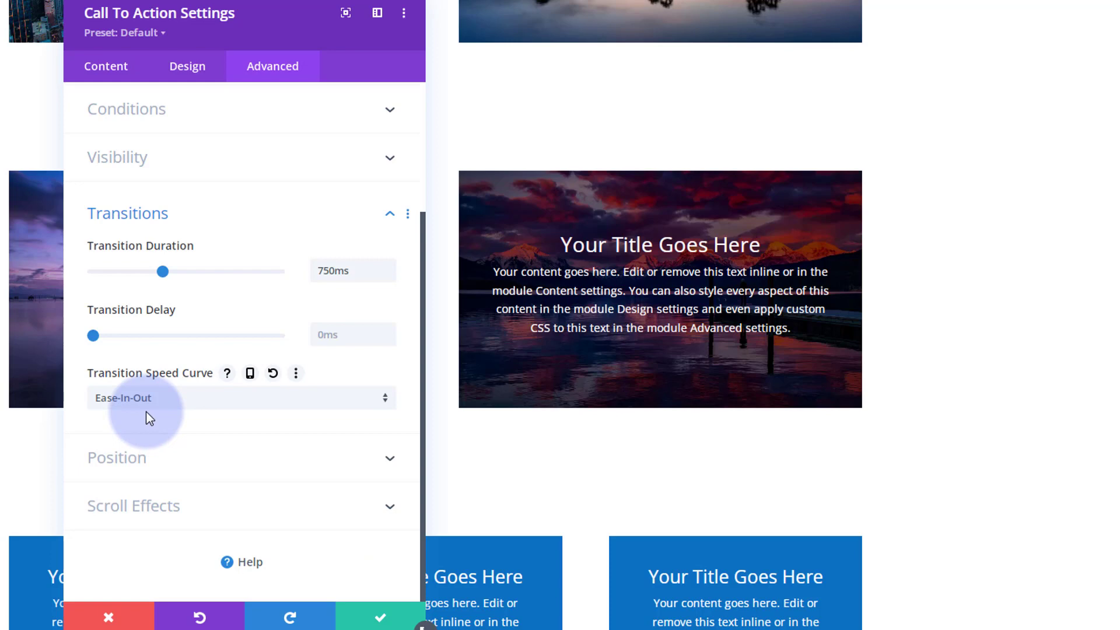
click(378, 620)
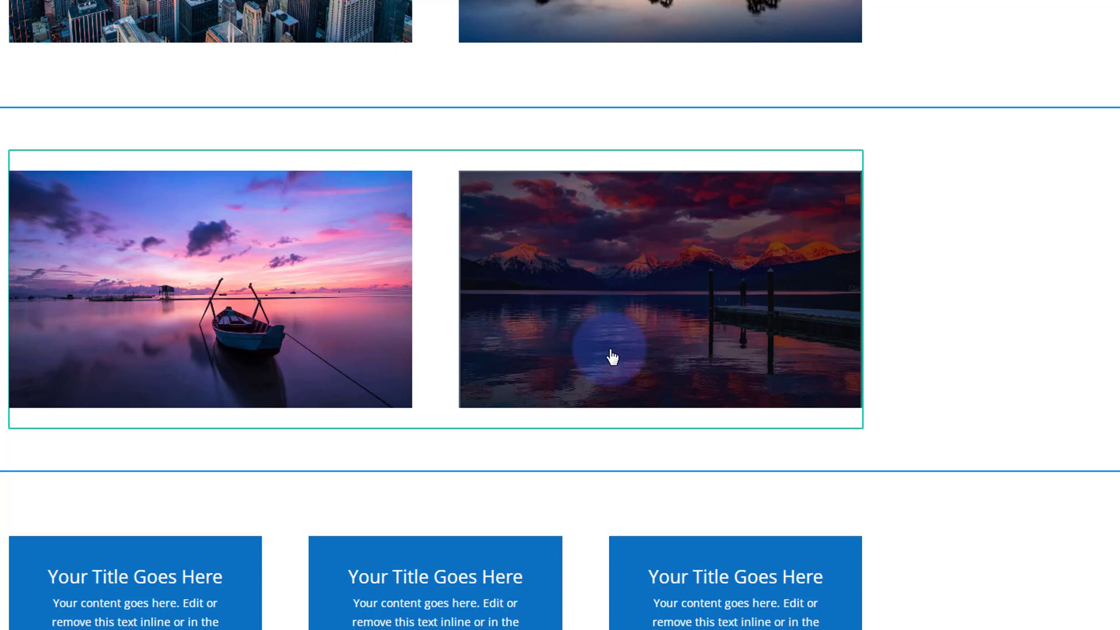
Enable hover values for the Call To Action module's background and make the desktop background color transparent.
mouse_move(609, 350)
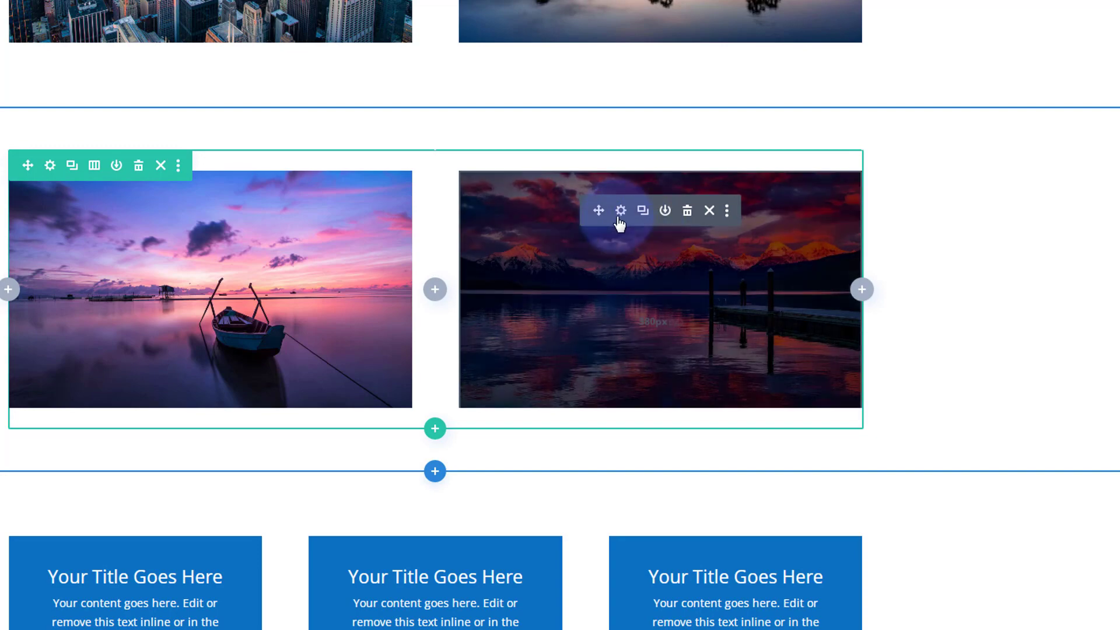
click(620, 211)
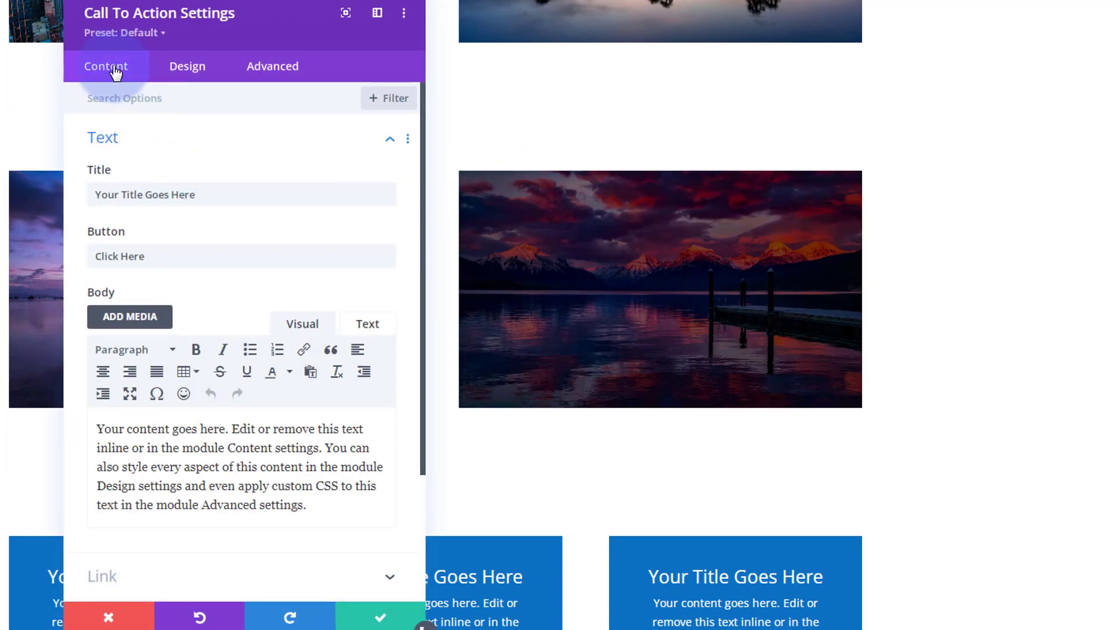
scroll(191, 530, down, 3)
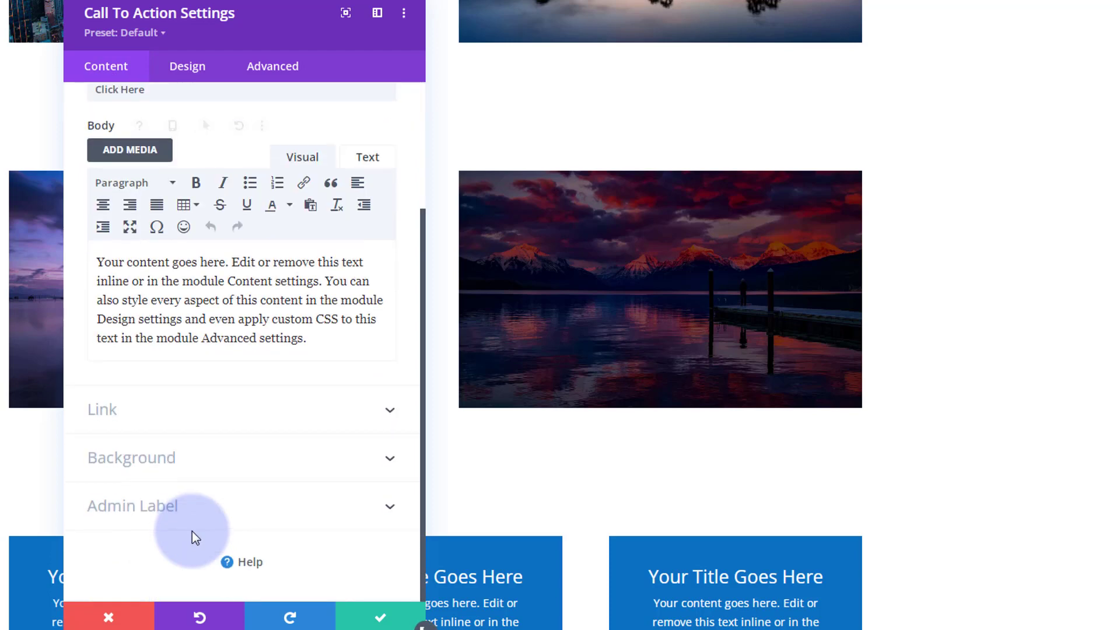
click(216, 456)
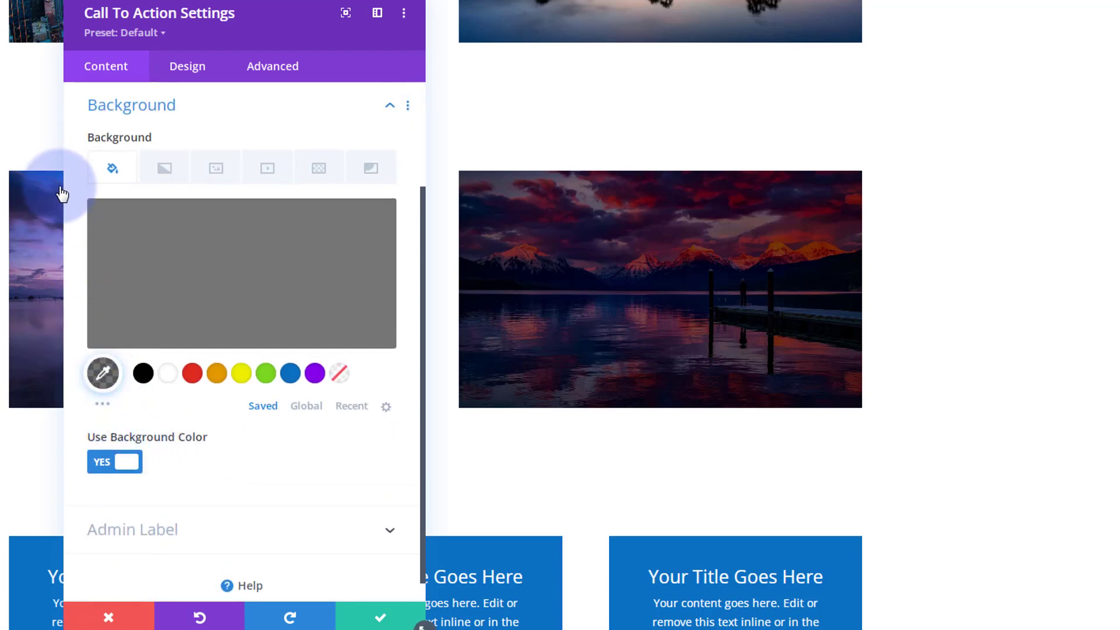
mouse_move(110, 138)
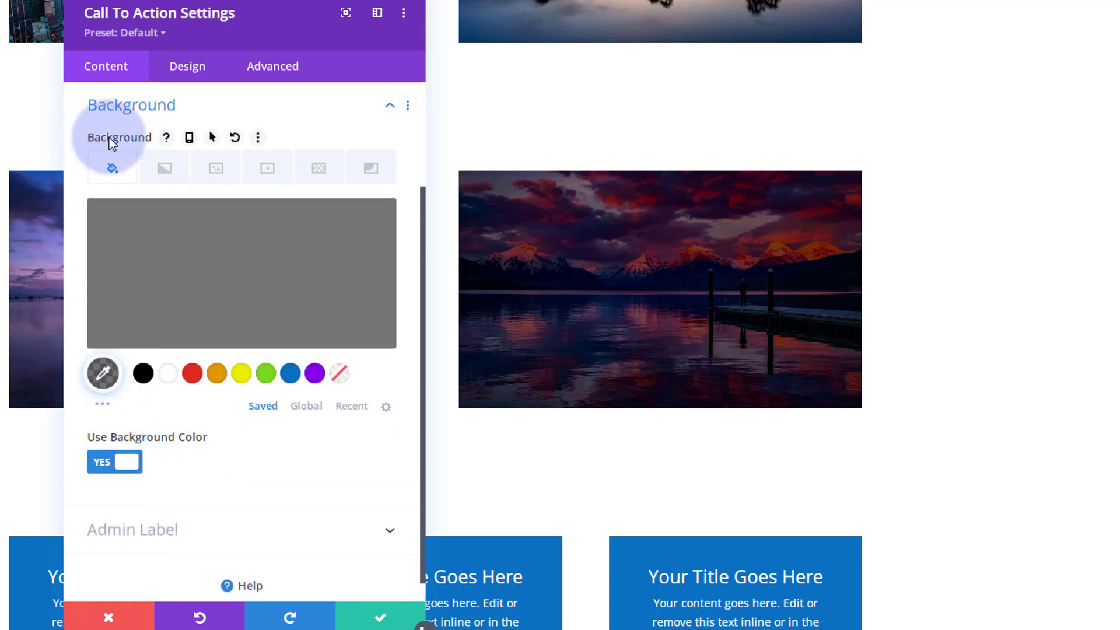
click(212, 140)
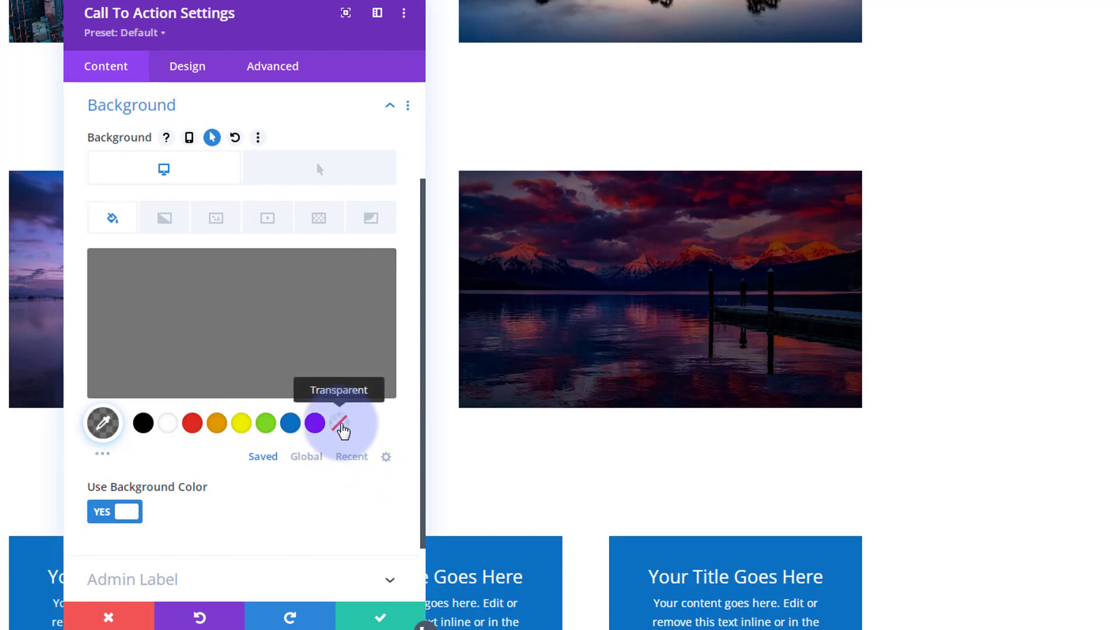
click(340, 425)
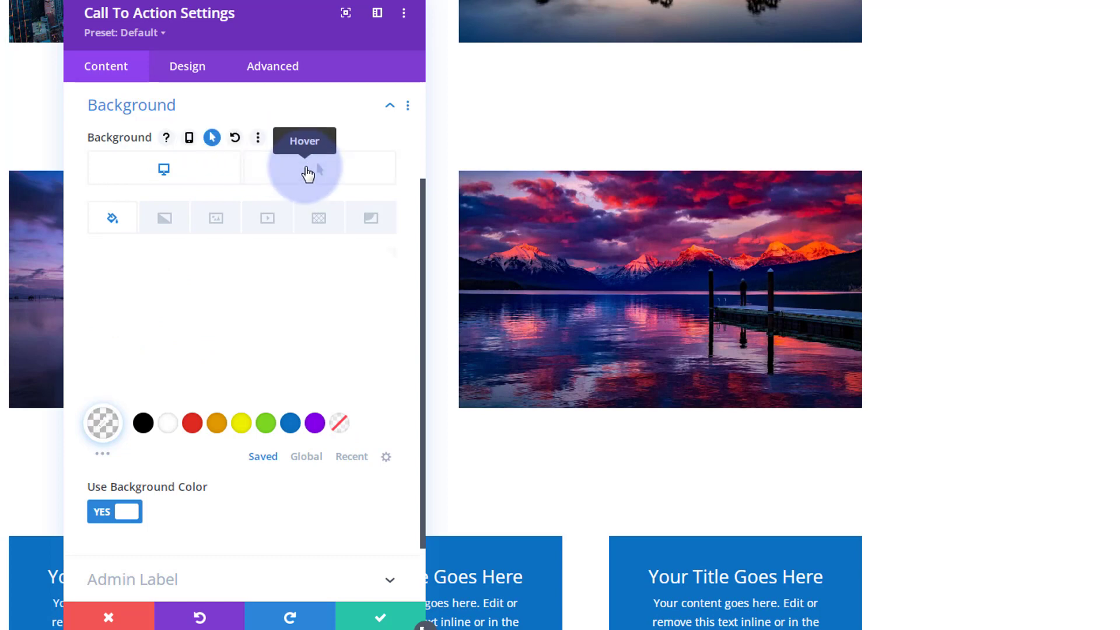
Set the module's hover background to semi-transparent black, rgba(0,0,0,0.48), and return to the desktop state.
click(307, 173)
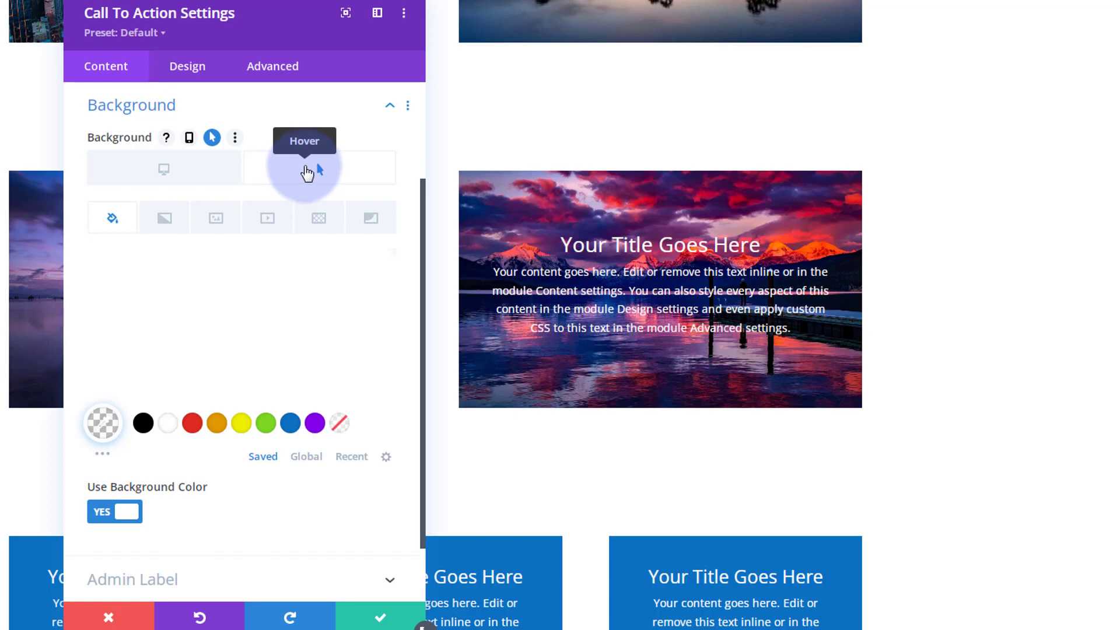
click(143, 424)
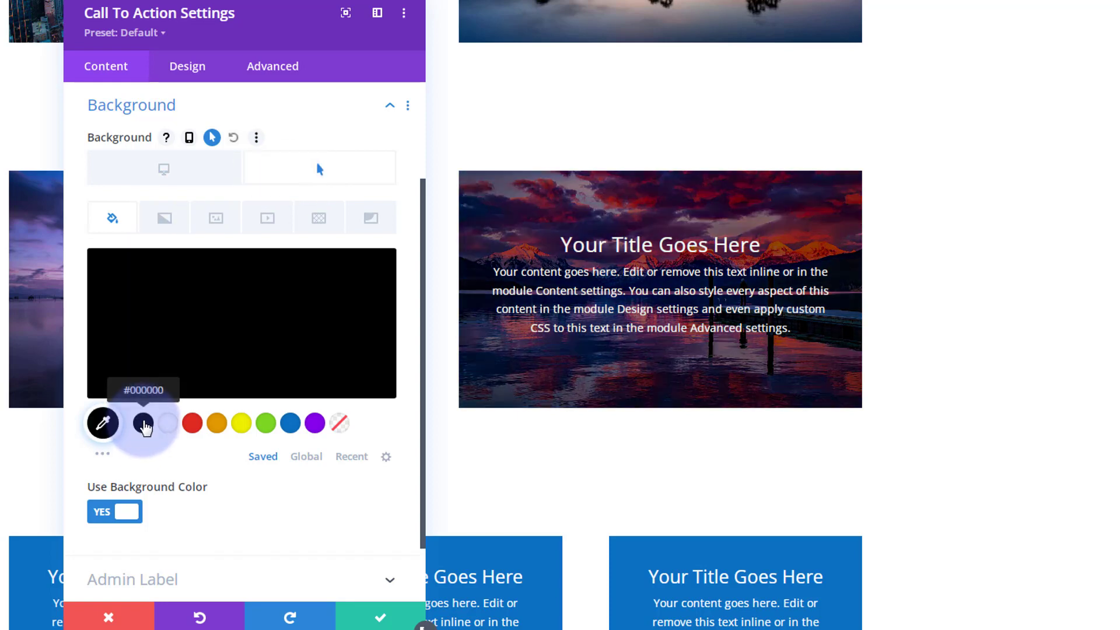
click(225, 359)
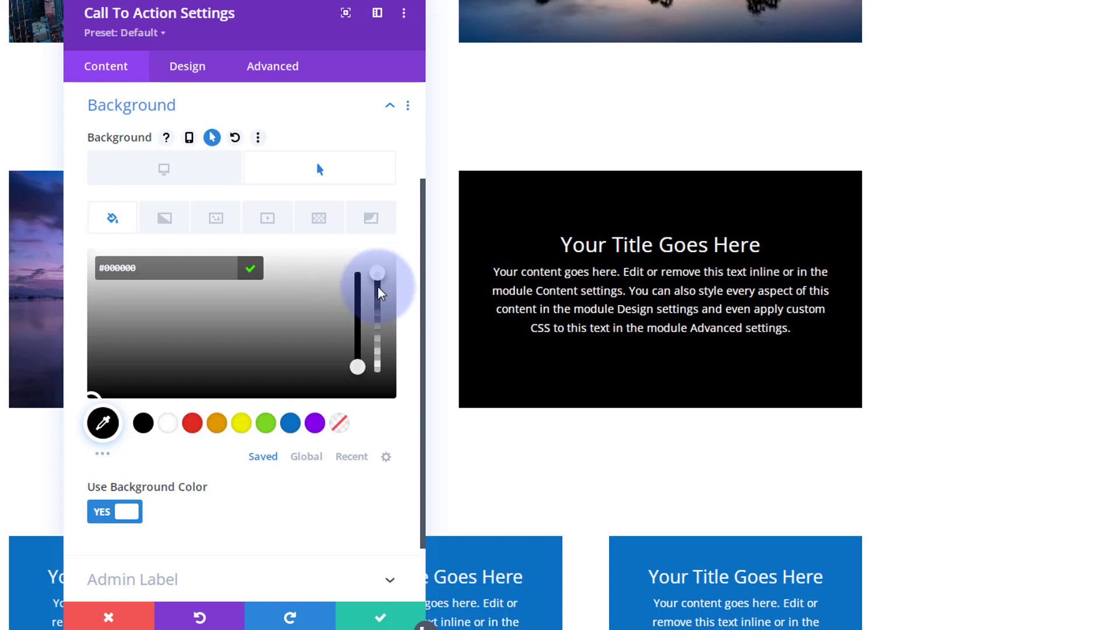
drag(378, 273, 375, 338)
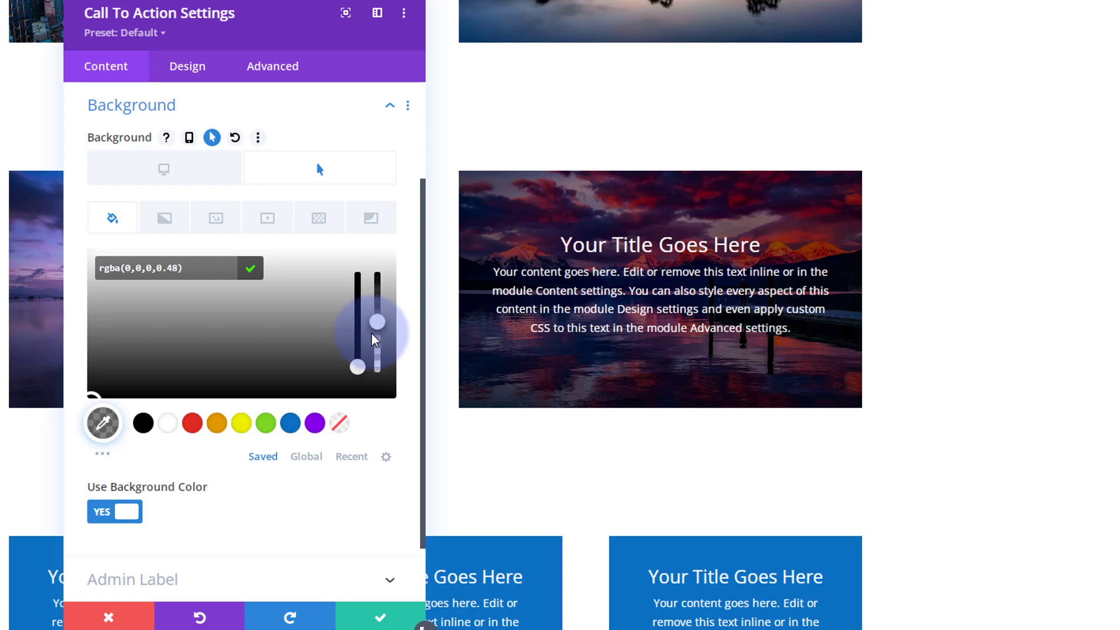
click(159, 169)
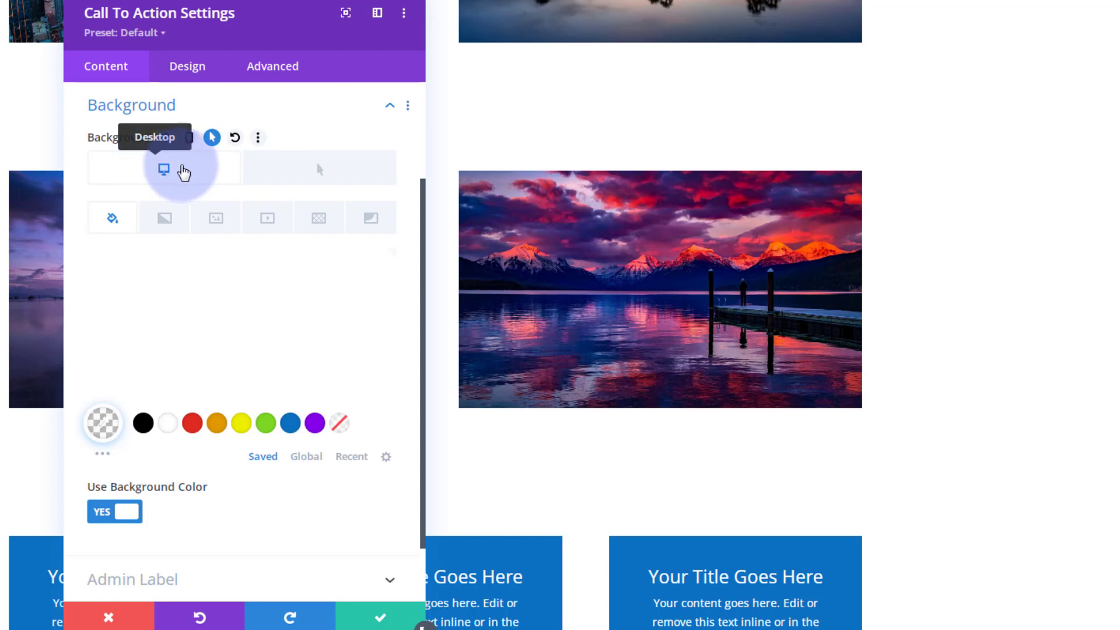
Make the Call To Action module's hover background color transparent and save the module.
click(308, 178)
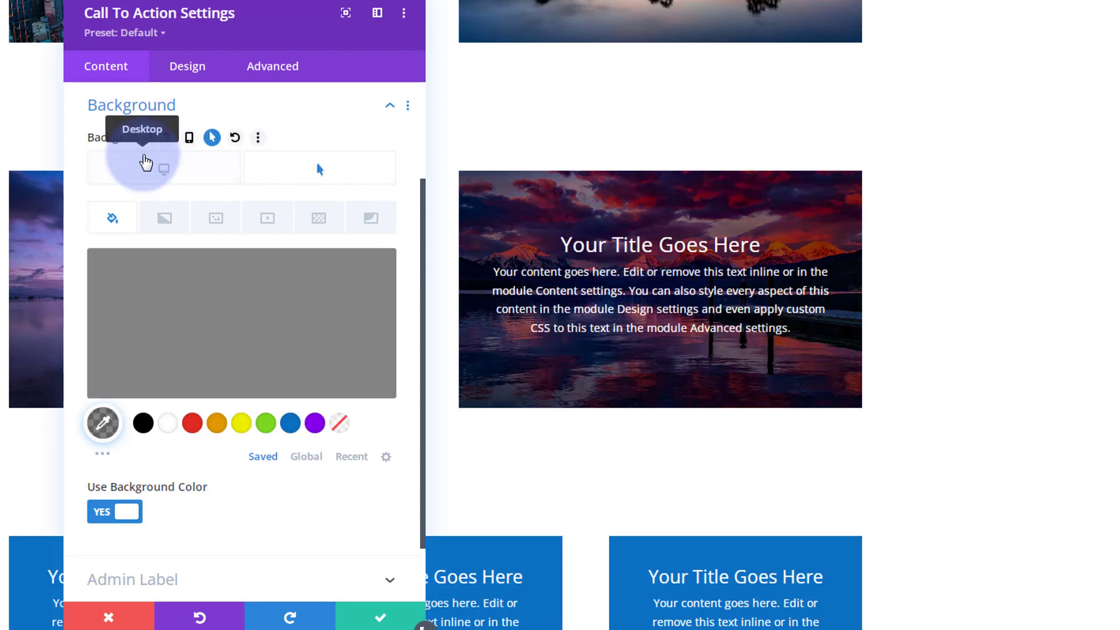
click(214, 337)
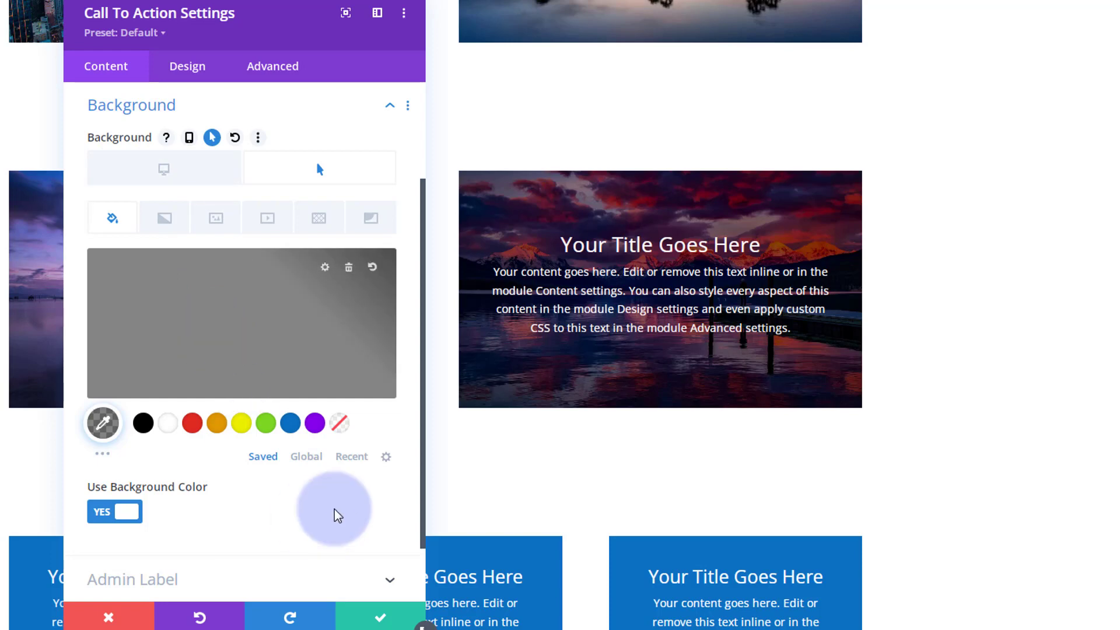
click(339, 426)
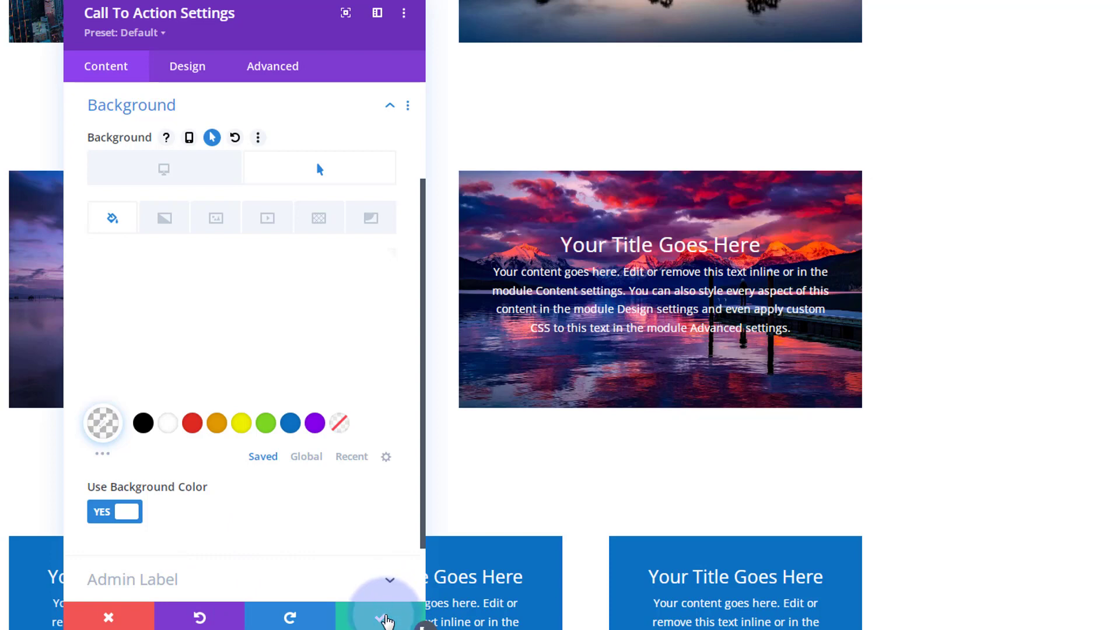
click(382, 618)
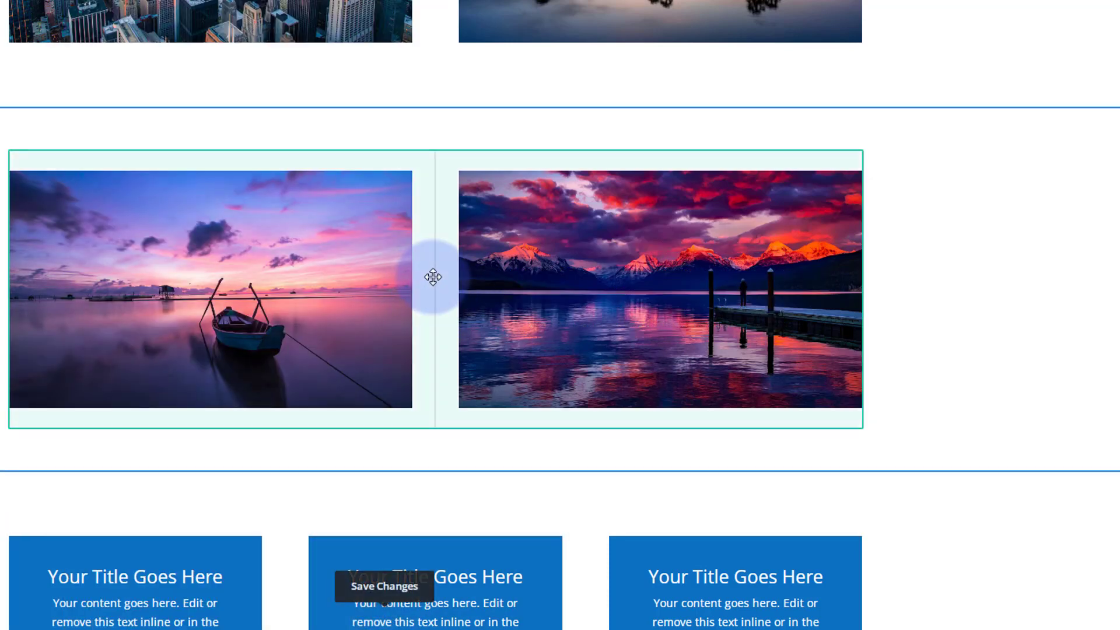
Set the background color of the row's second column, the one with the lake pier image, to purple #8300e9.
mouse_move(417, 272)
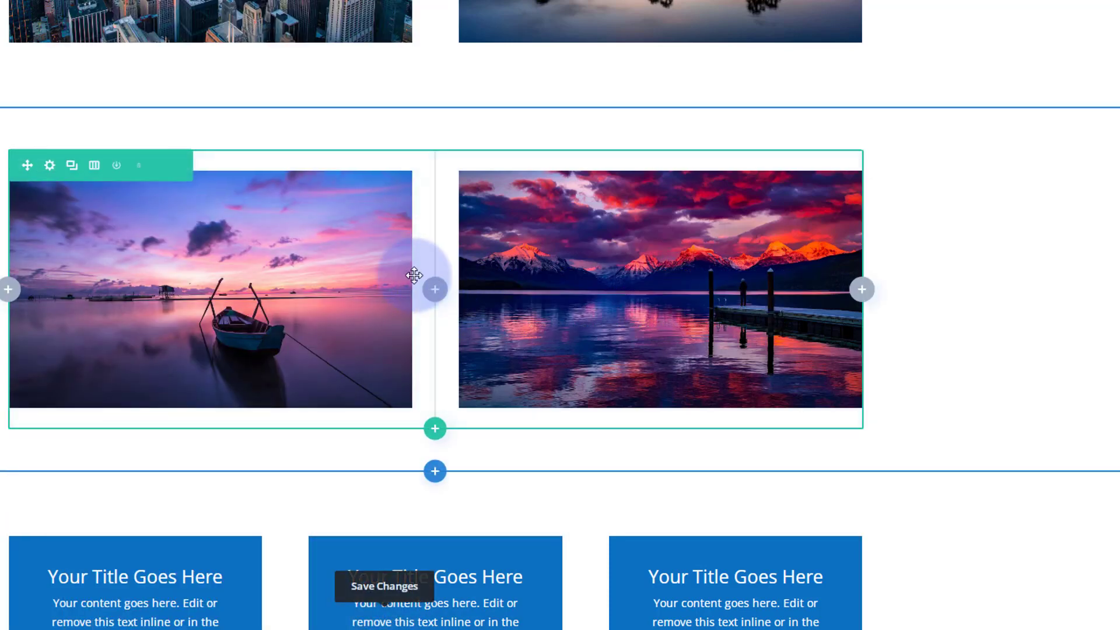
click(51, 167)
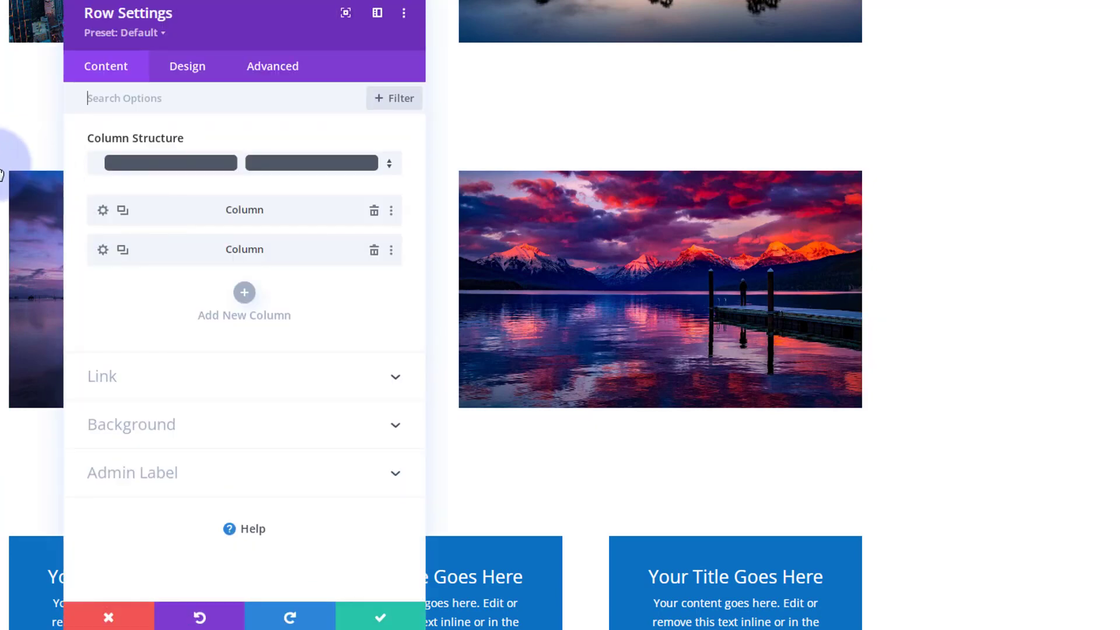
click(102, 251)
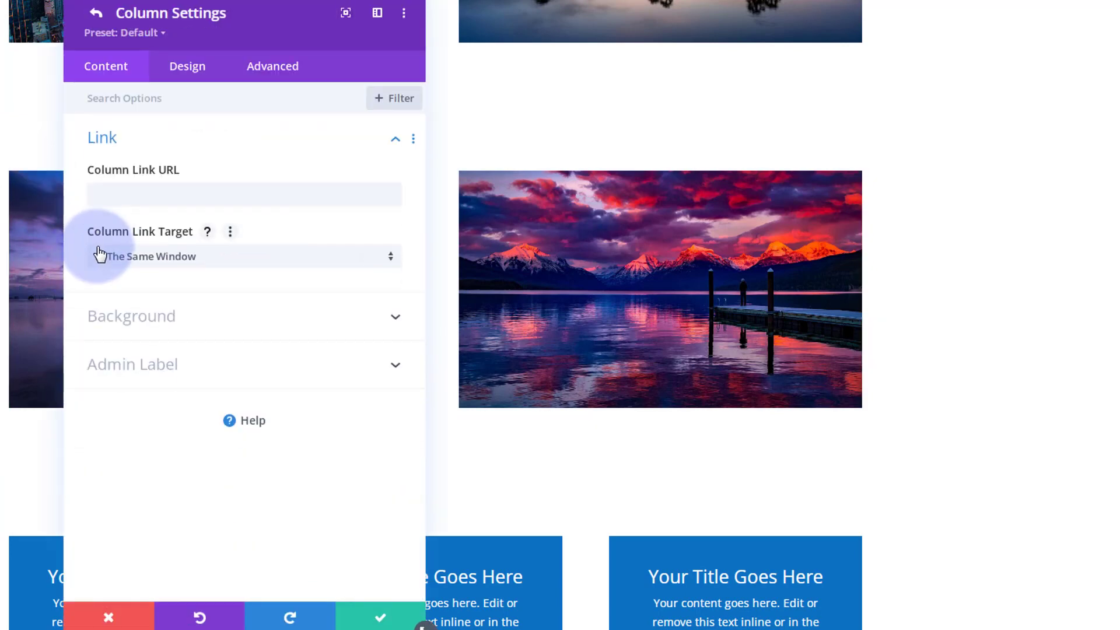
click(244, 322)
click(210, 226)
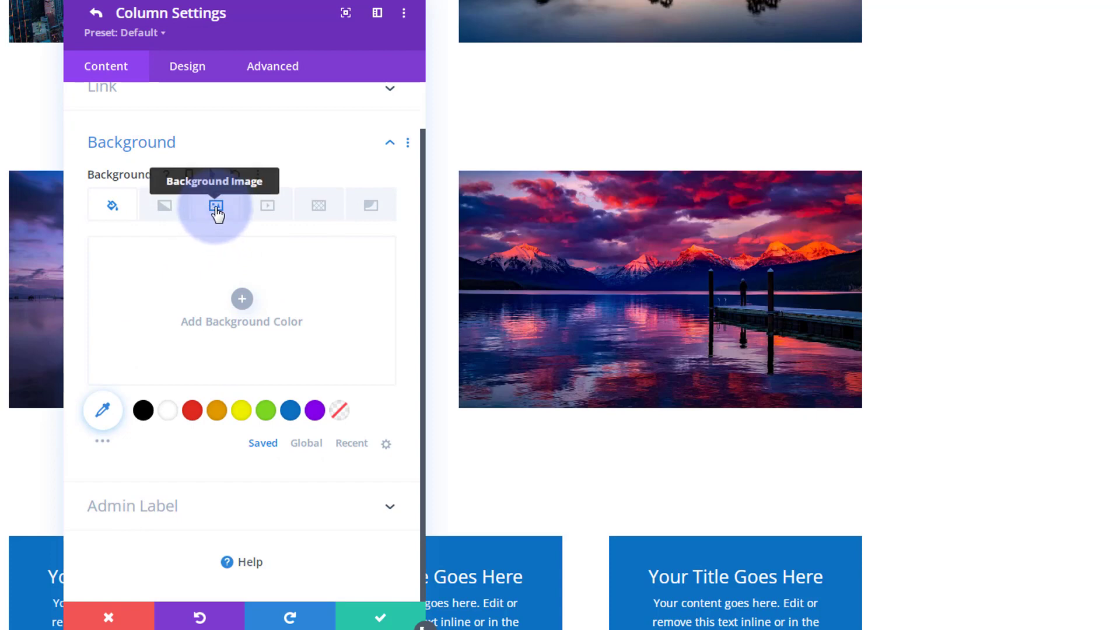
click(113, 209)
click(272, 447)
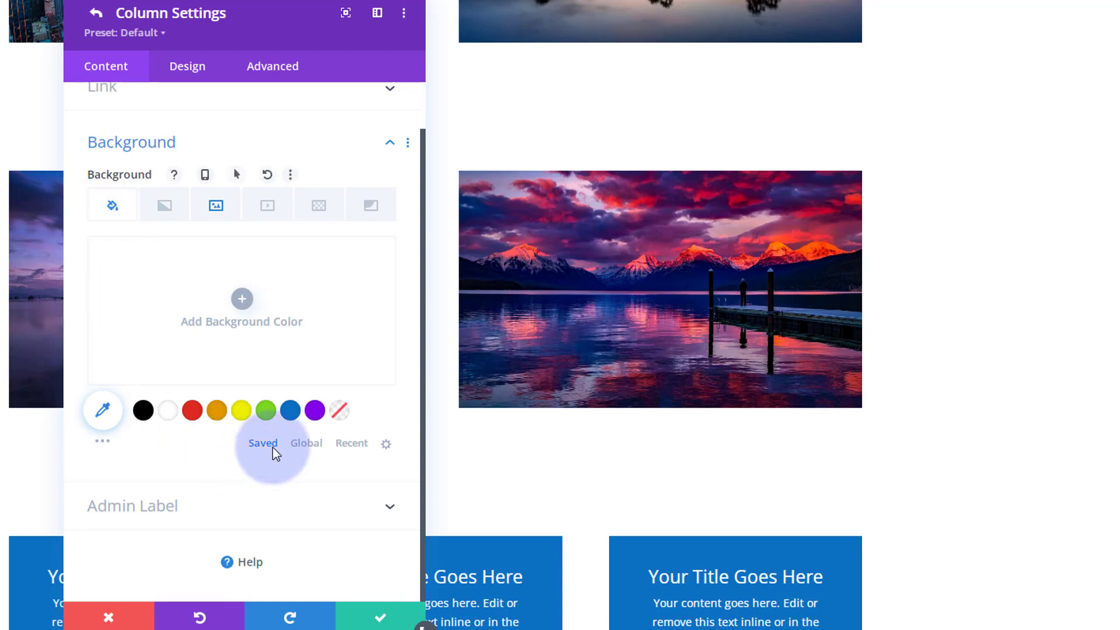
click(315, 411)
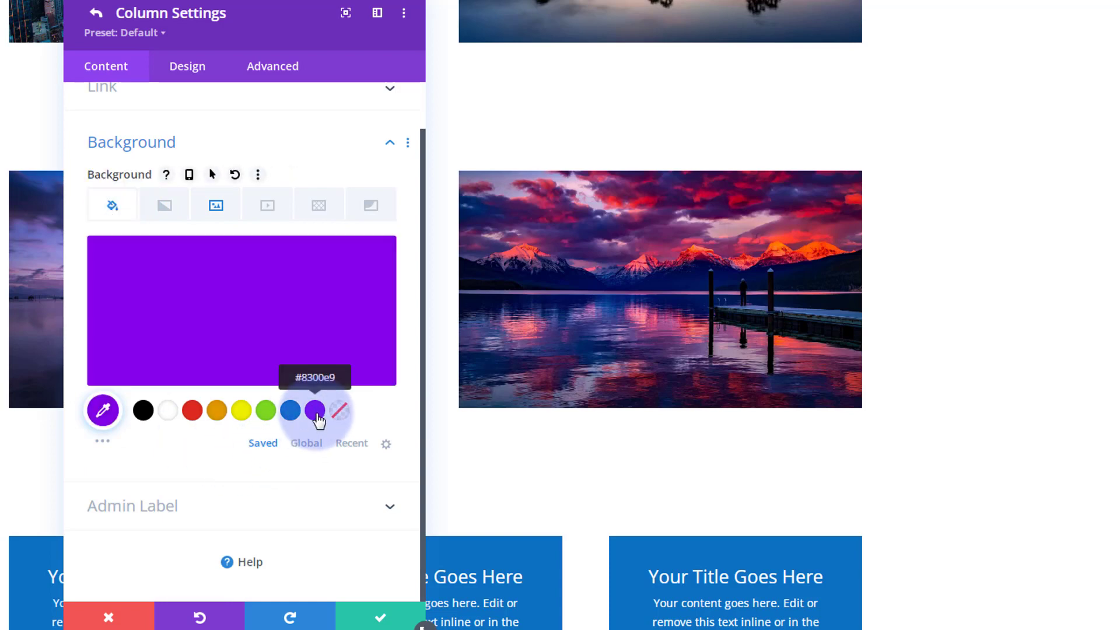
Set the column's background image blend to Multiply so the image mixes with the background color.
click(219, 212)
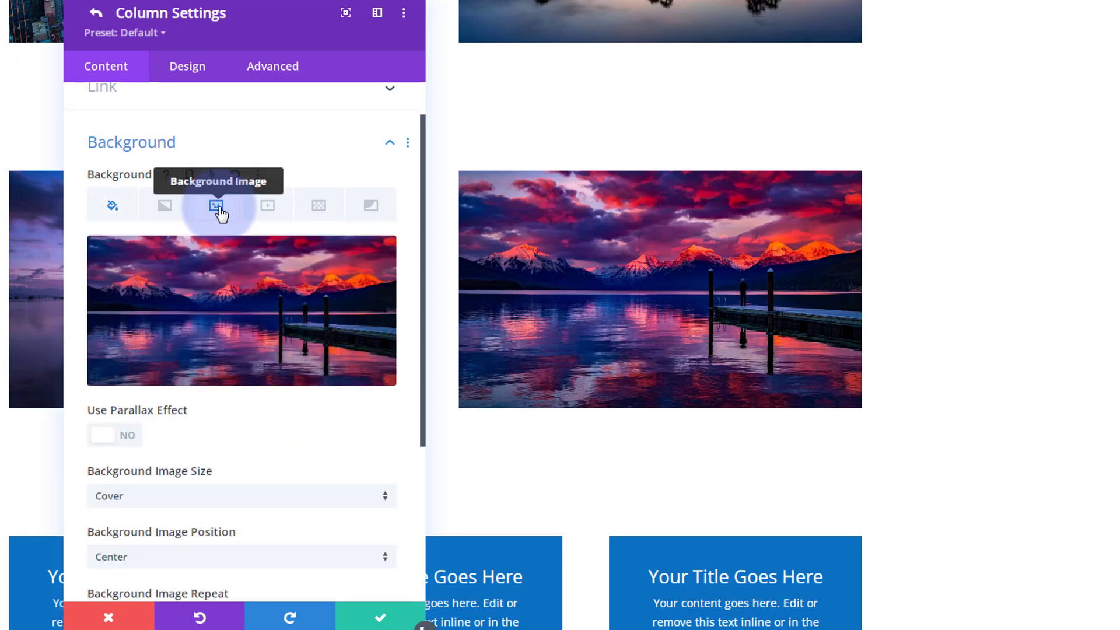
scroll(264, 332, down, 4)
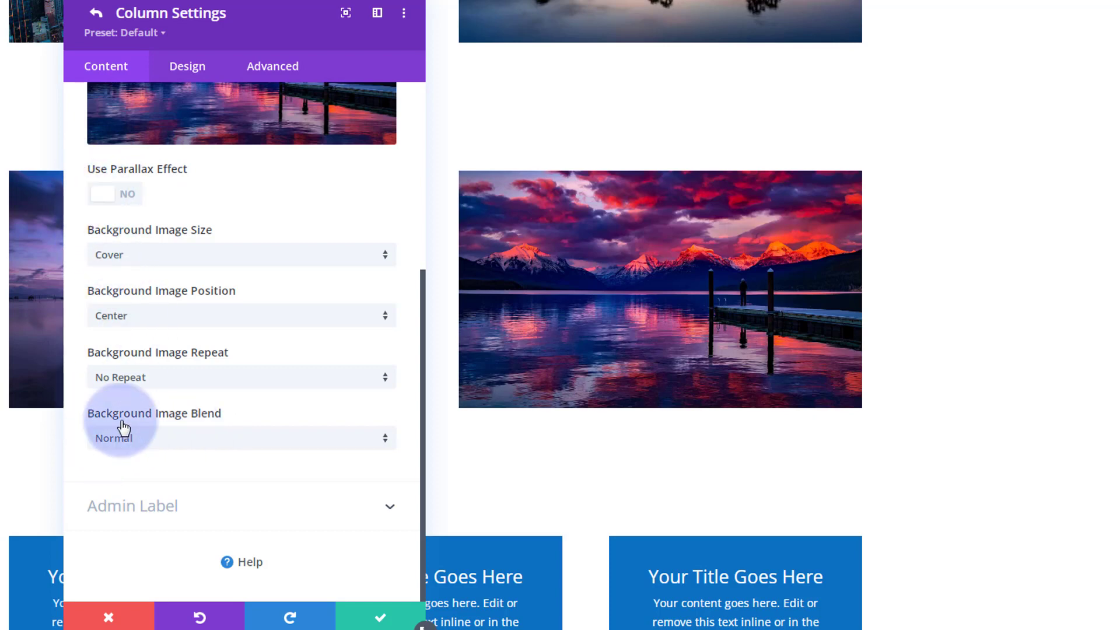
click(195, 432)
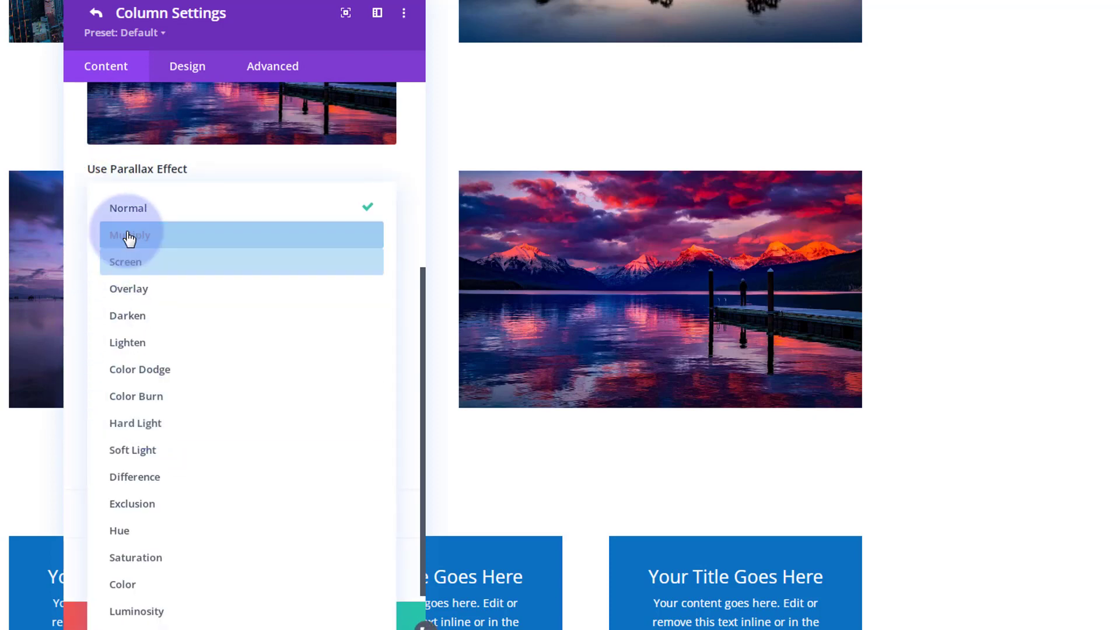
click(134, 236)
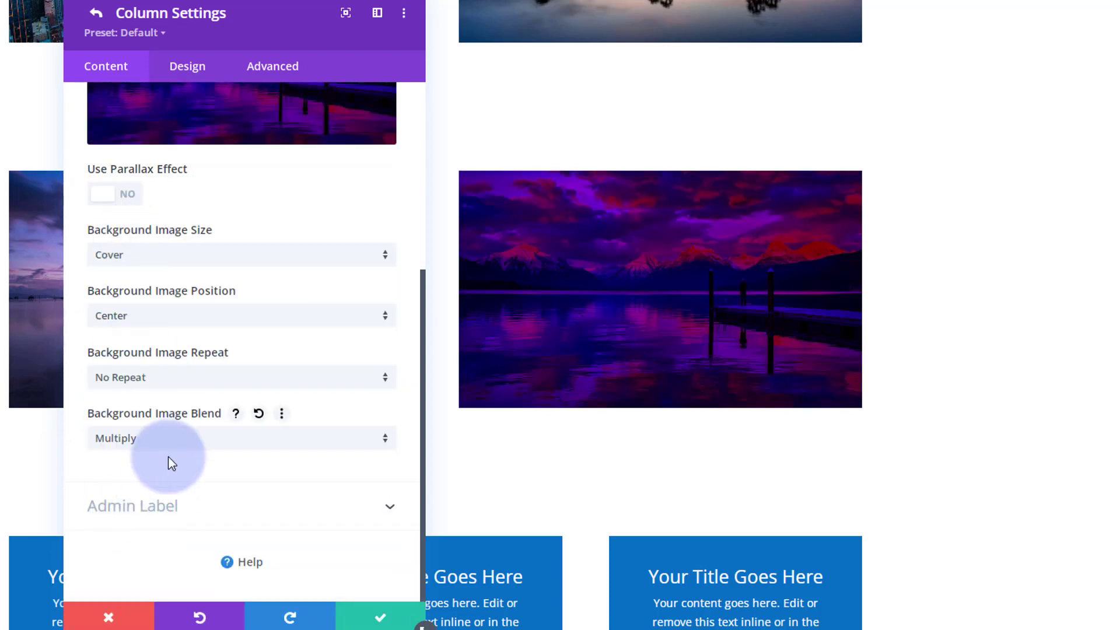
Try the Hue and Luminosity blends on the column's background image.
click(174, 442)
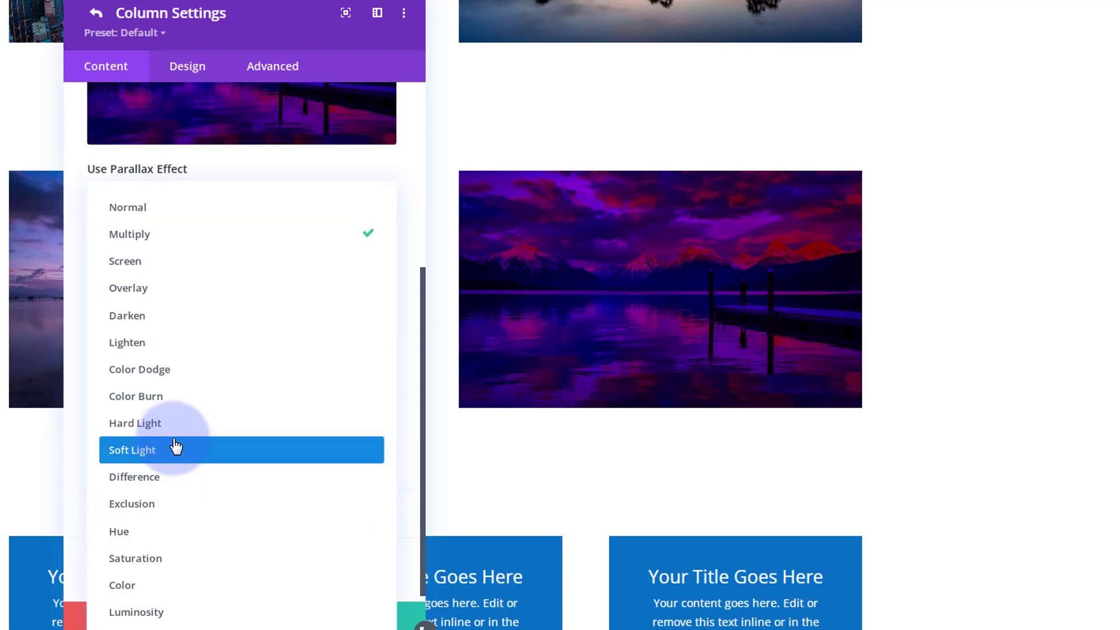
click(169, 535)
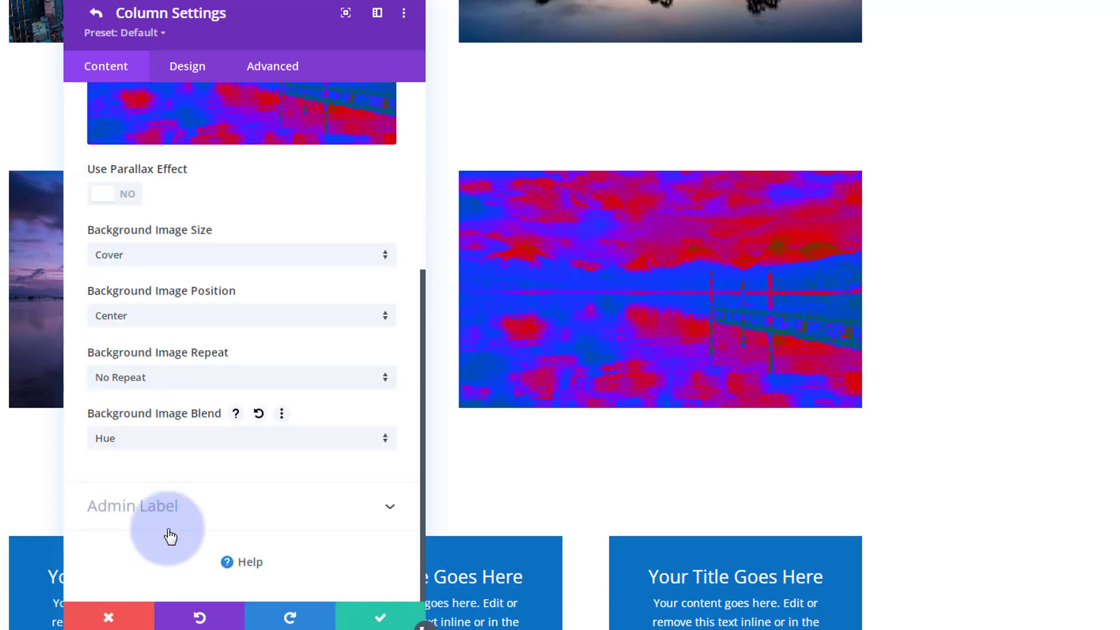
click(170, 442)
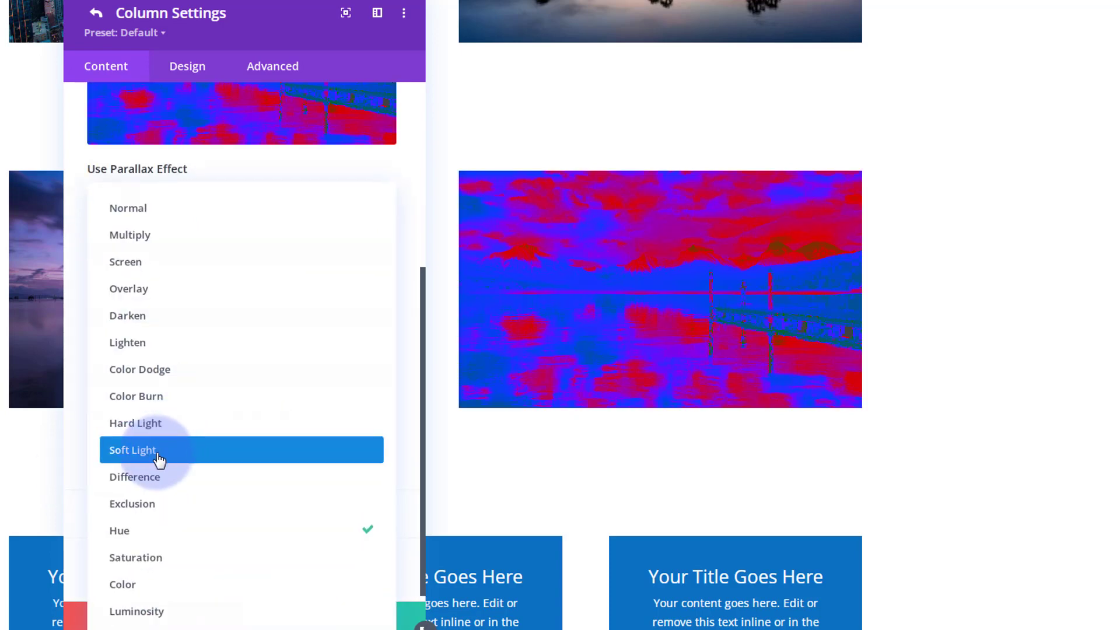
click(178, 610)
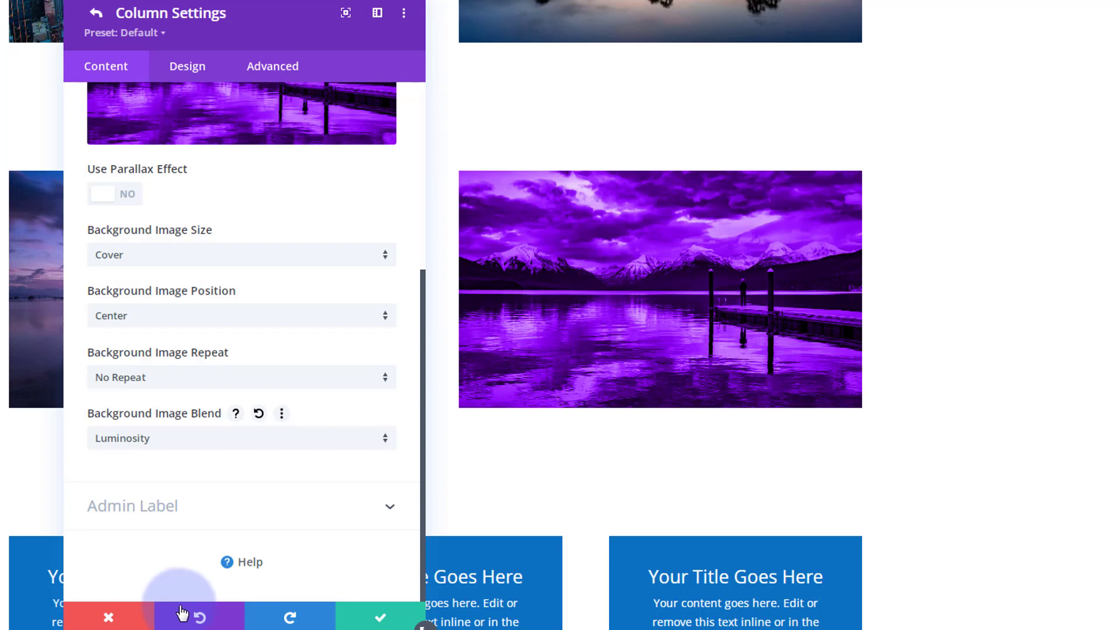
Switch the background image blend back to Multiply and save the column and row settings.
click(190, 443)
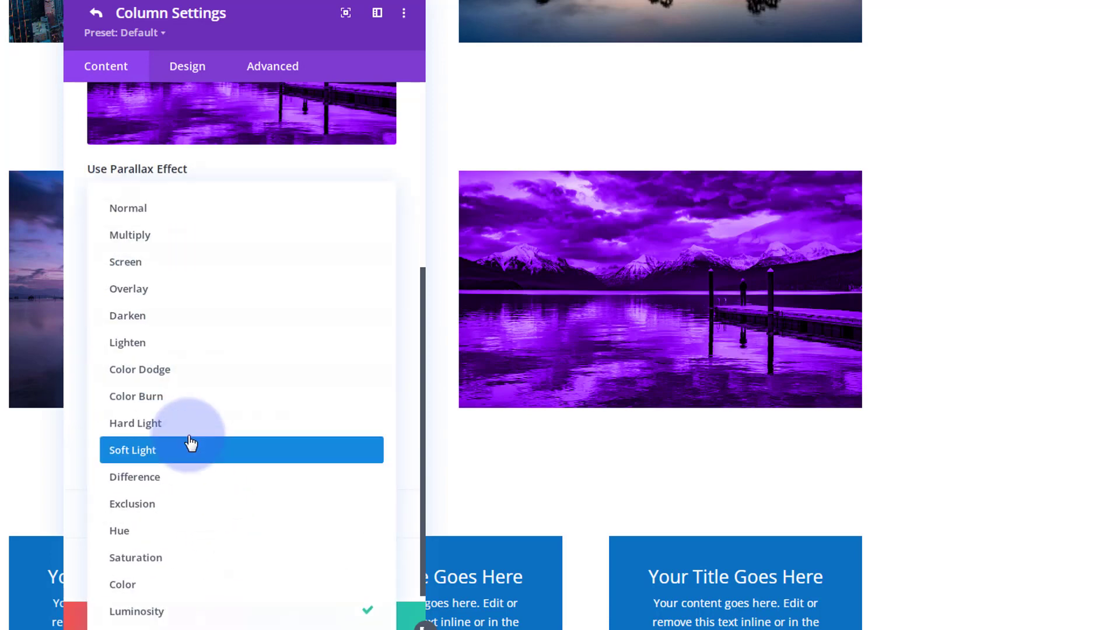
click(139, 236)
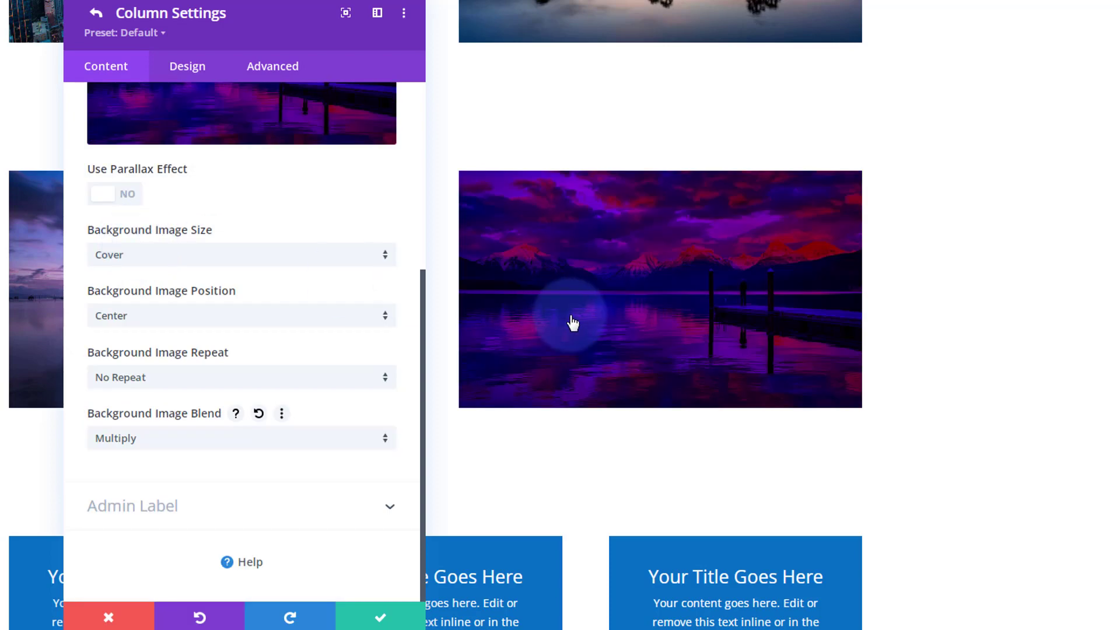
click(380, 617)
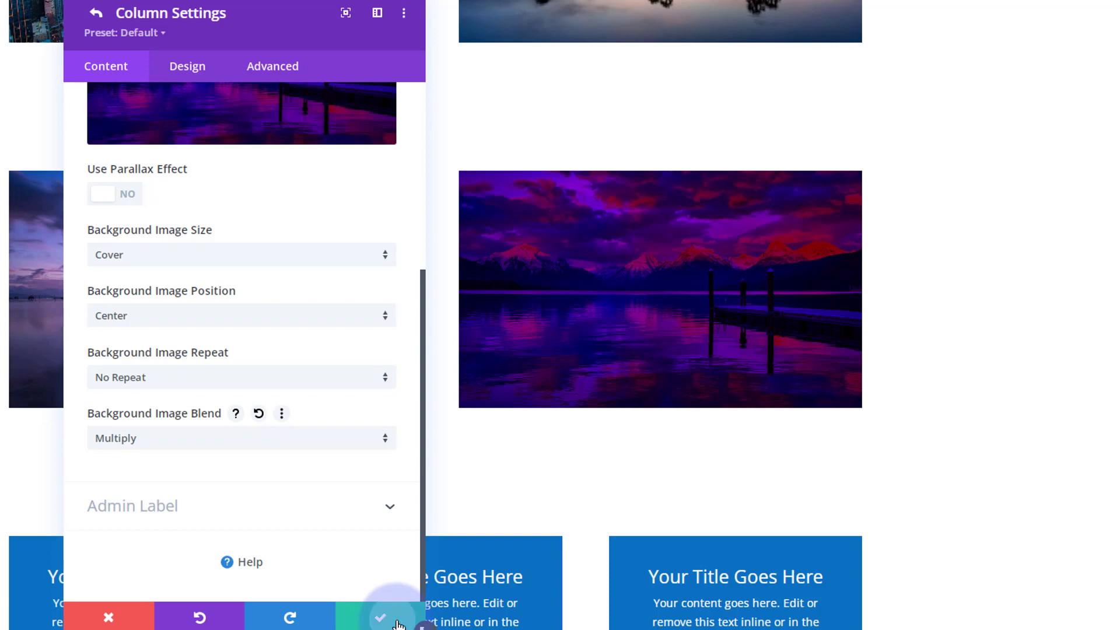
click(399, 622)
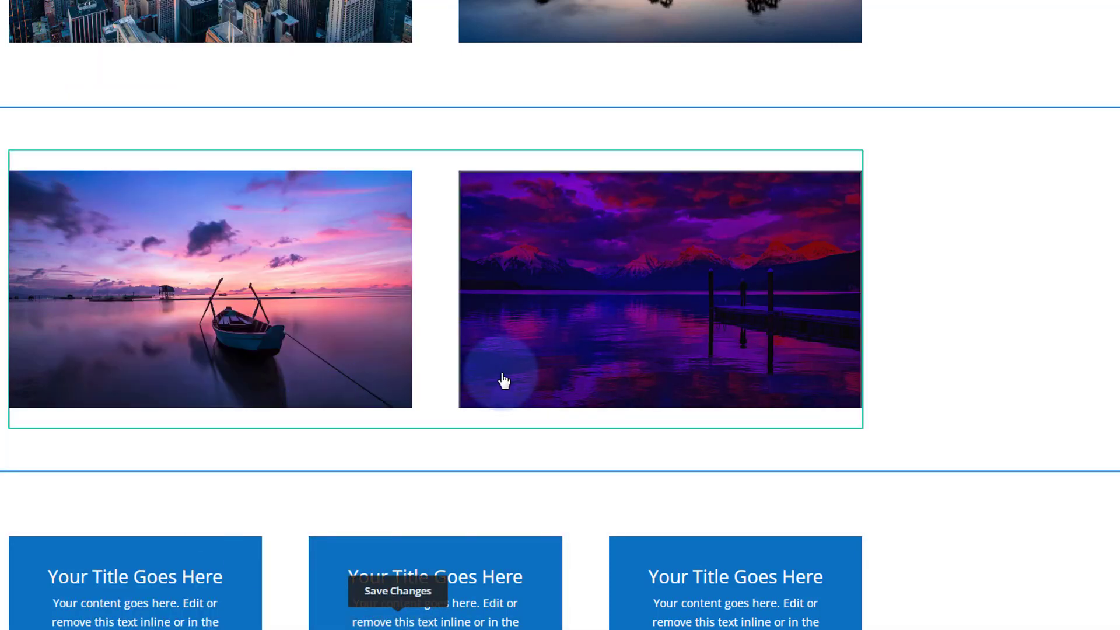
Set the hover background of the Call To Action module over the purple lake image to semi-transparent black, rgba(0,0,0,0.43).
mouse_move(548, 295)
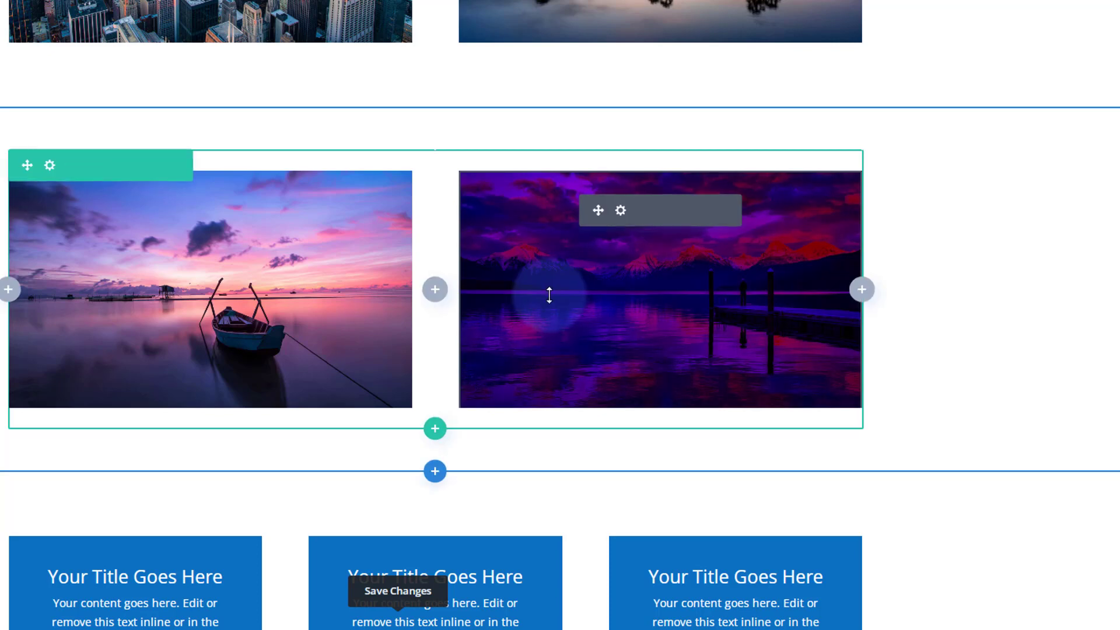
click(621, 211)
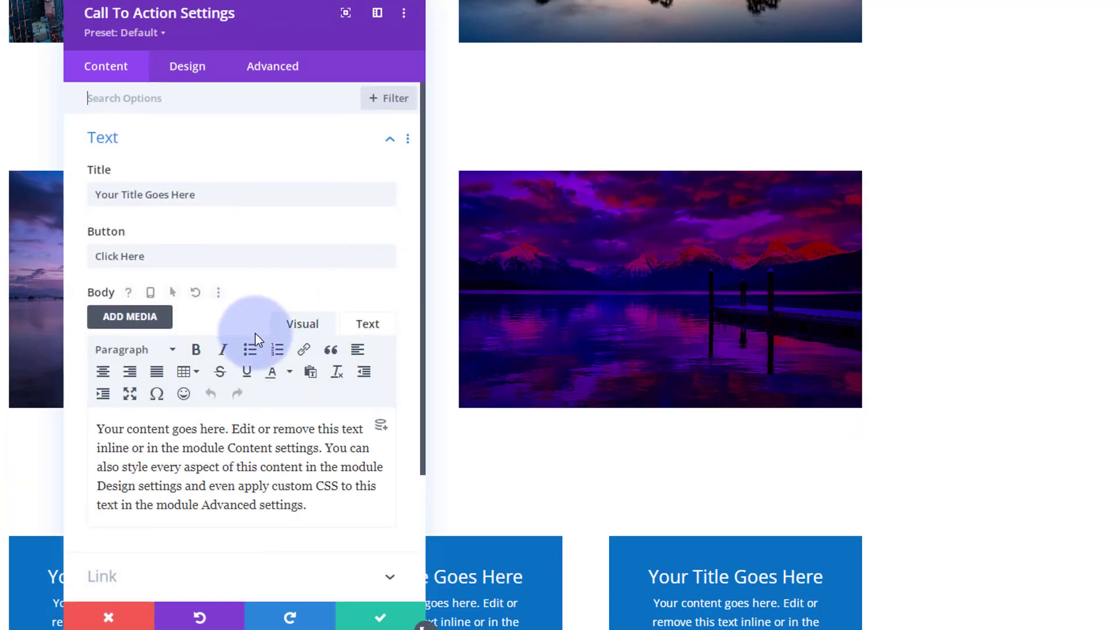
scroll(188, 411, down, 5)
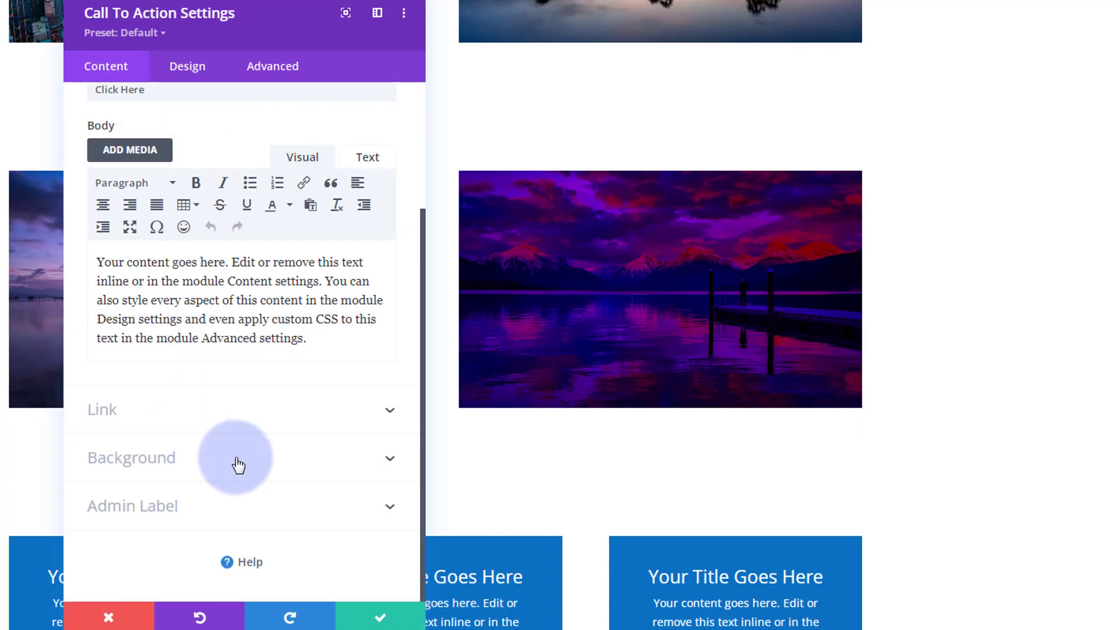
click(237, 461)
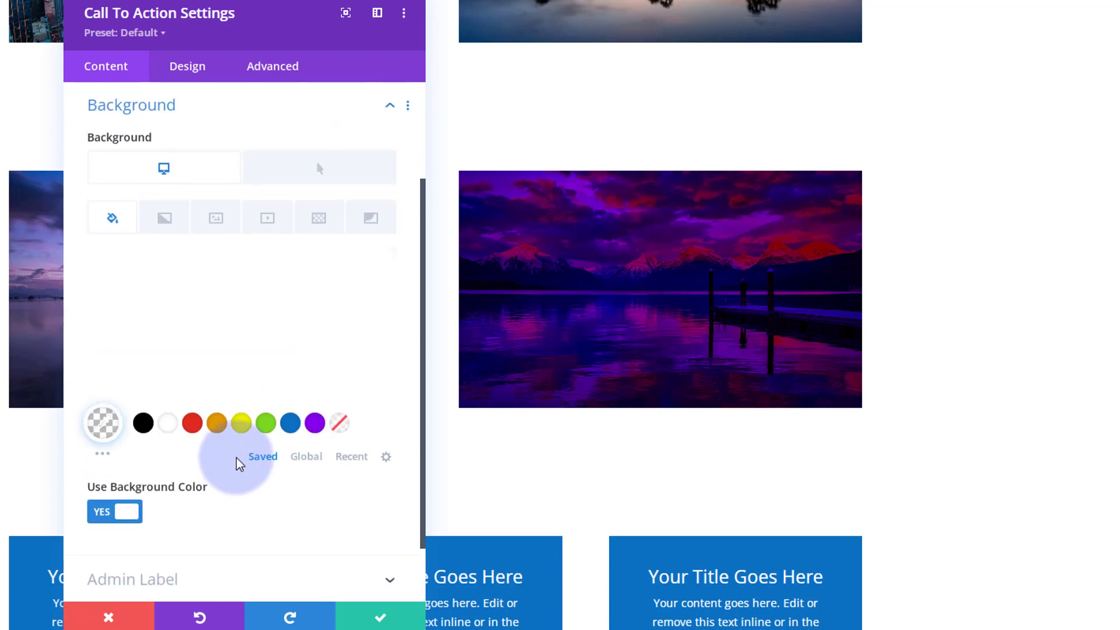
click(346, 178)
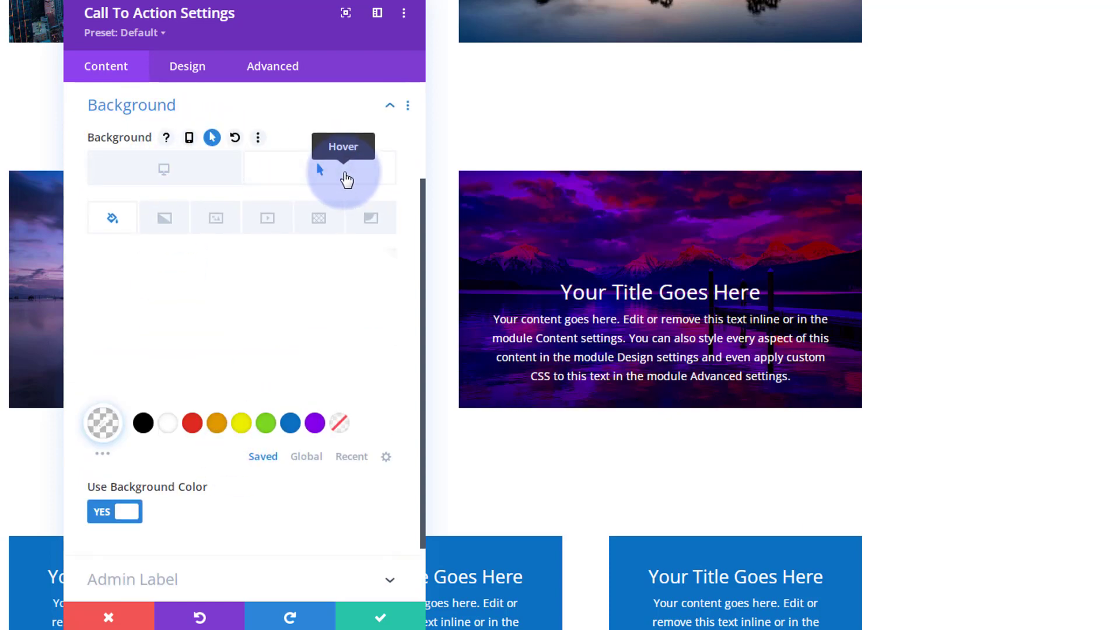
click(183, 181)
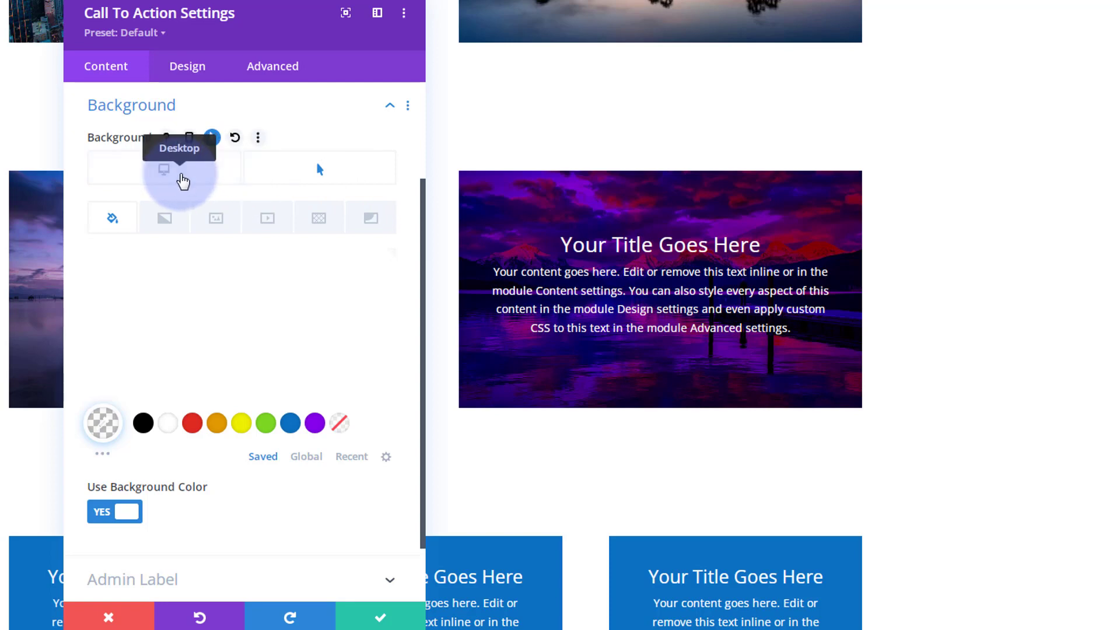
click(317, 181)
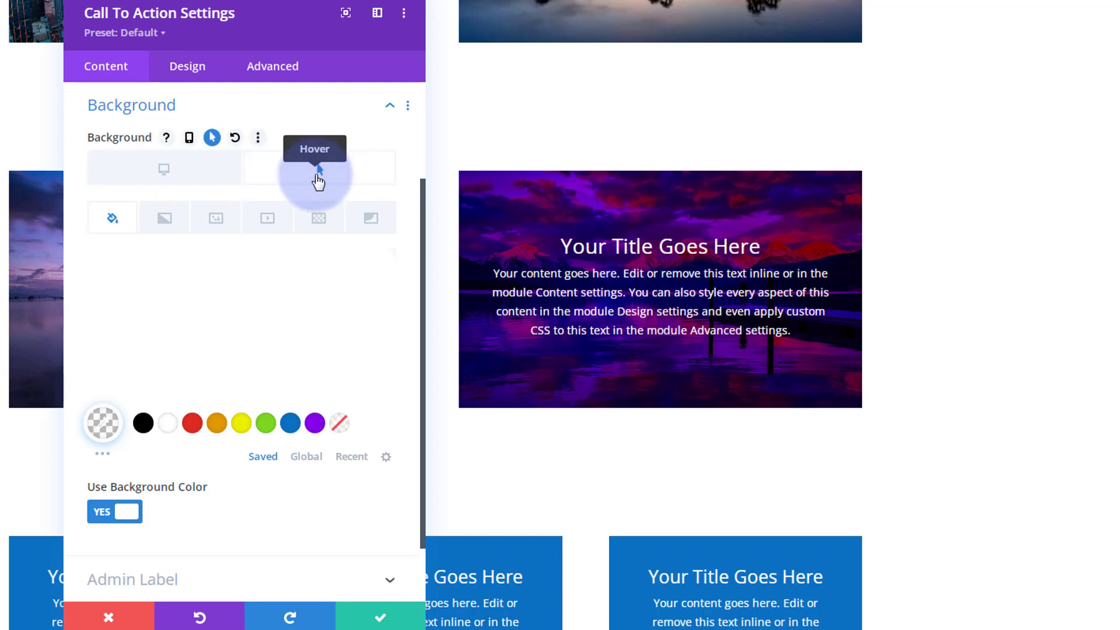
click(144, 424)
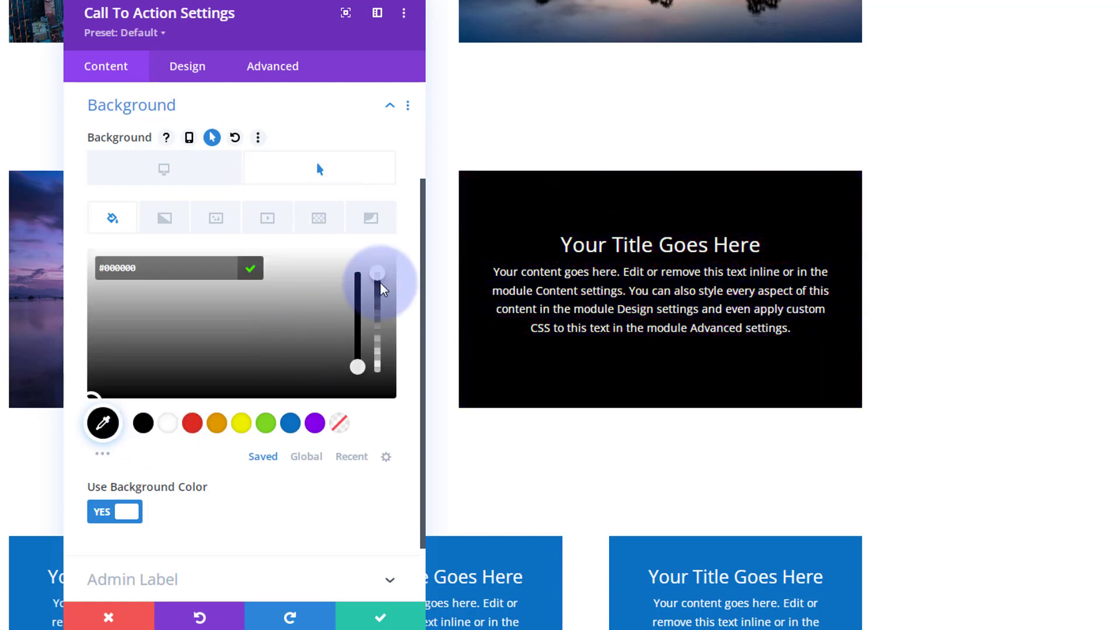
drag(379, 283, 379, 337)
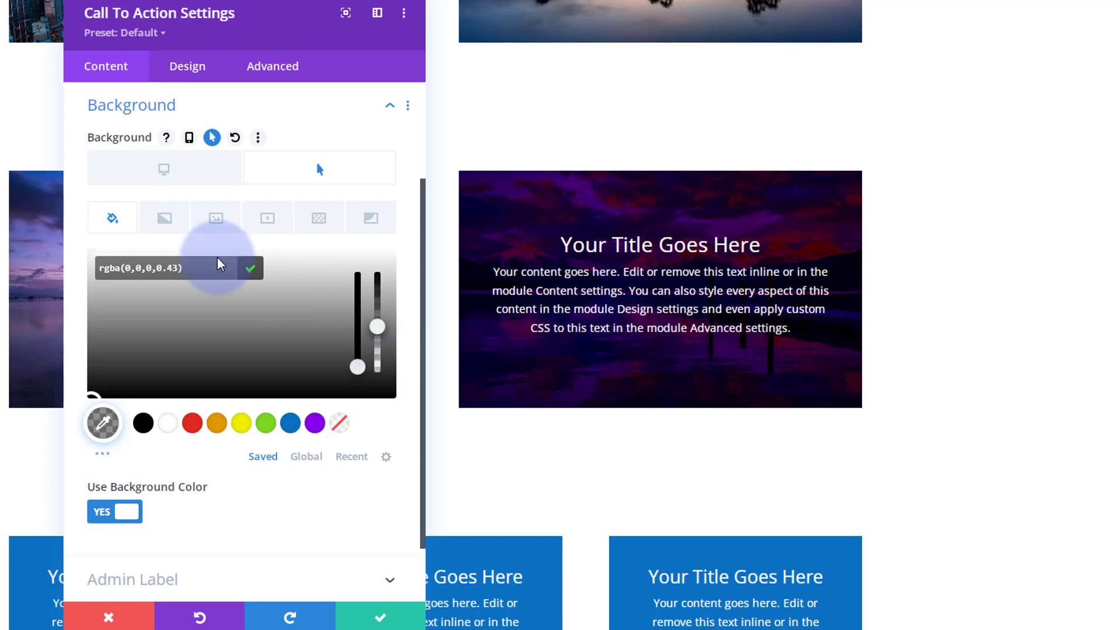
Return the module's background to the desktop state and save the module.
click(188, 184)
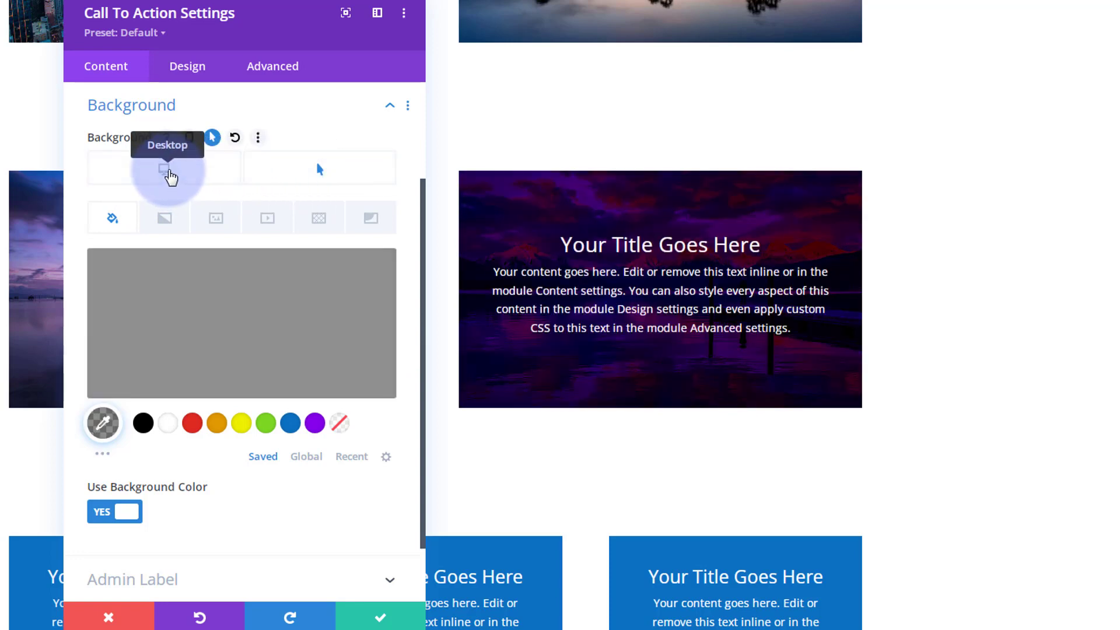
click(169, 175)
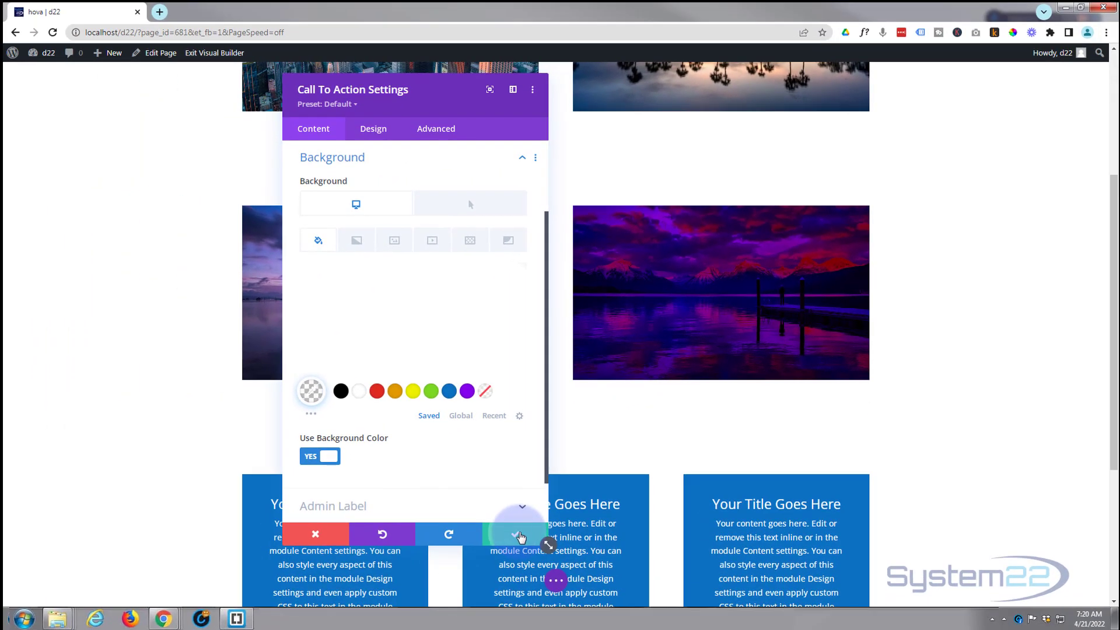
click(520, 536)
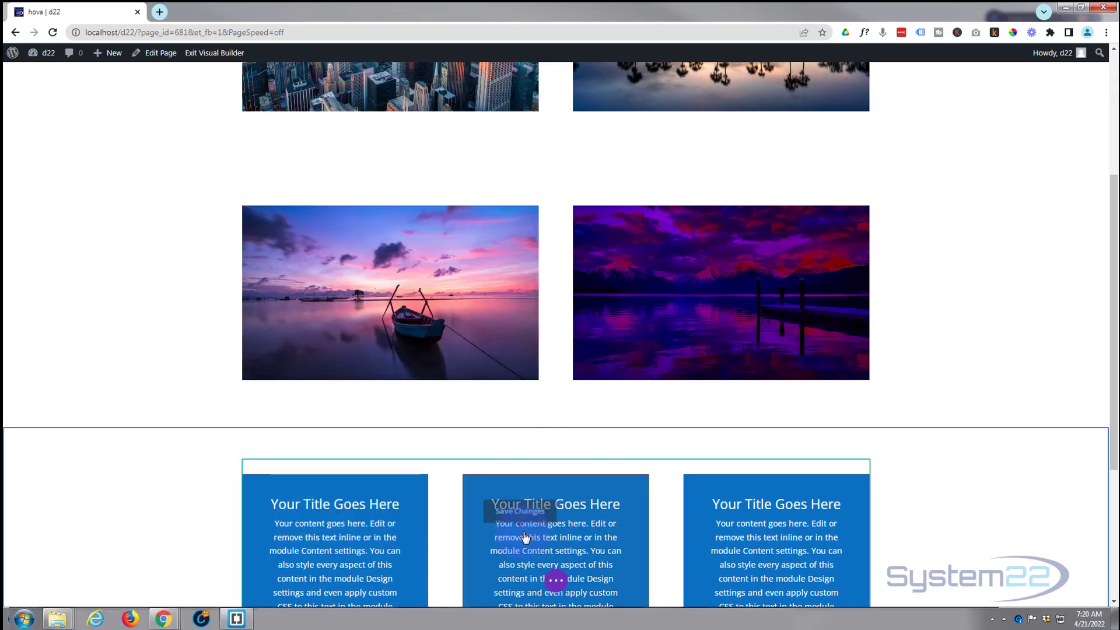
Save the page as a draft and exit the Visual Builder to the live page.
click(557, 582)
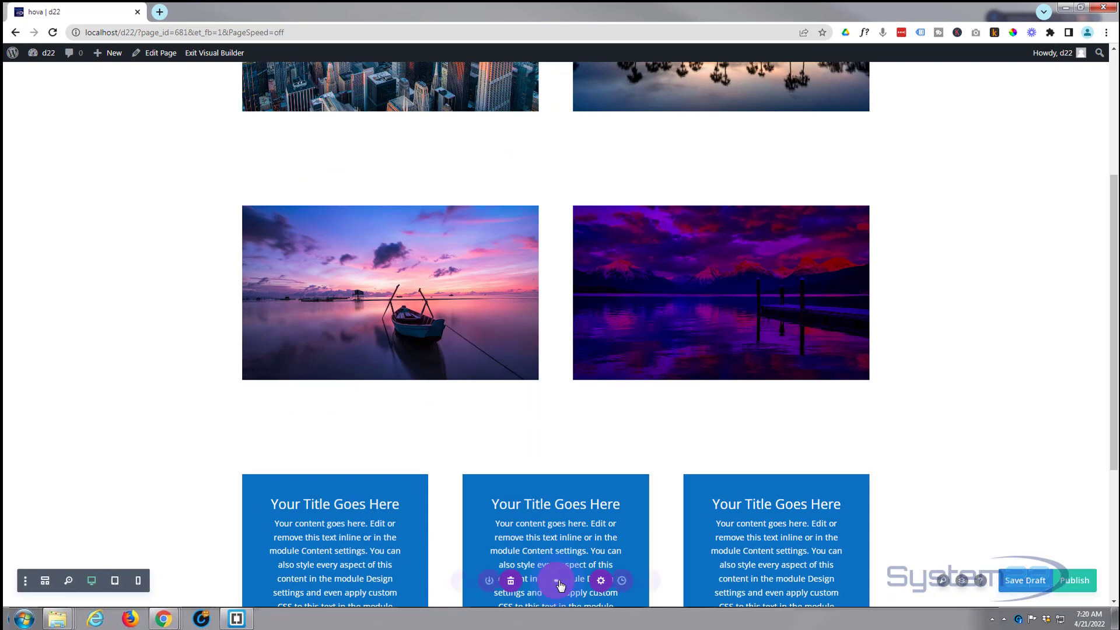
click(1024, 582)
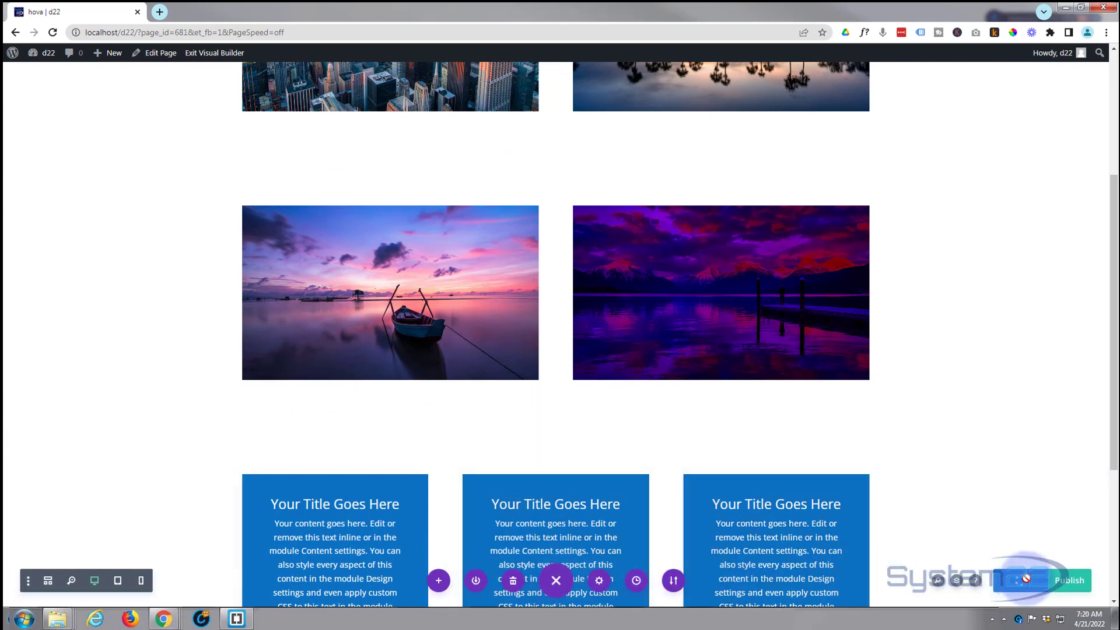
click(222, 53)
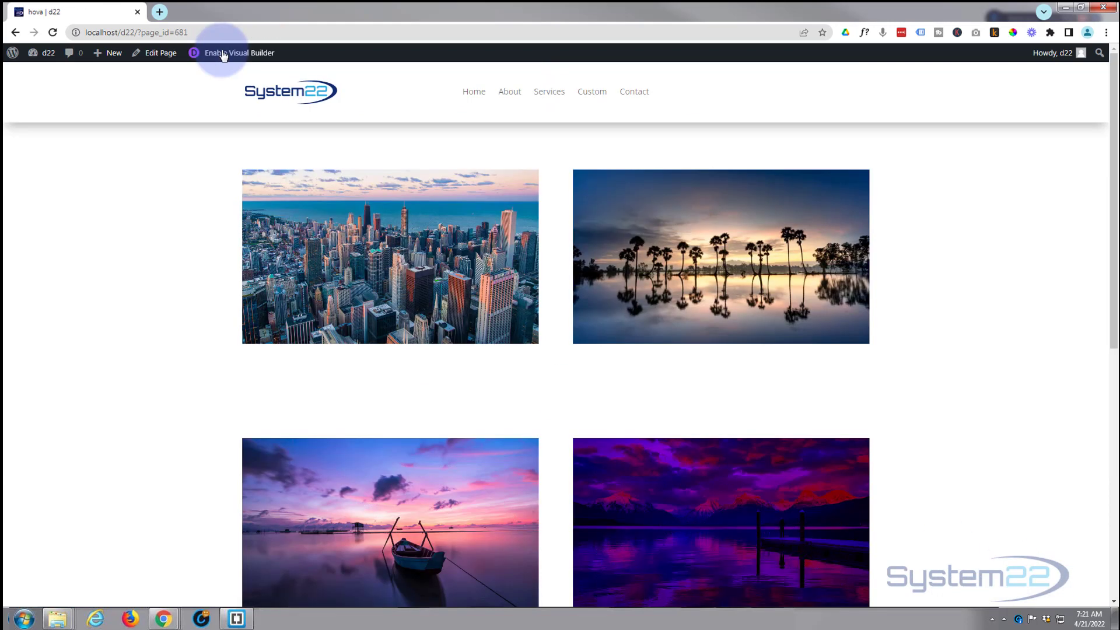
Check the hover effect on the boat and purple lake images on the live page, comparing how their text and dark overlays slide in.
scroll(967, 249, down, 3)
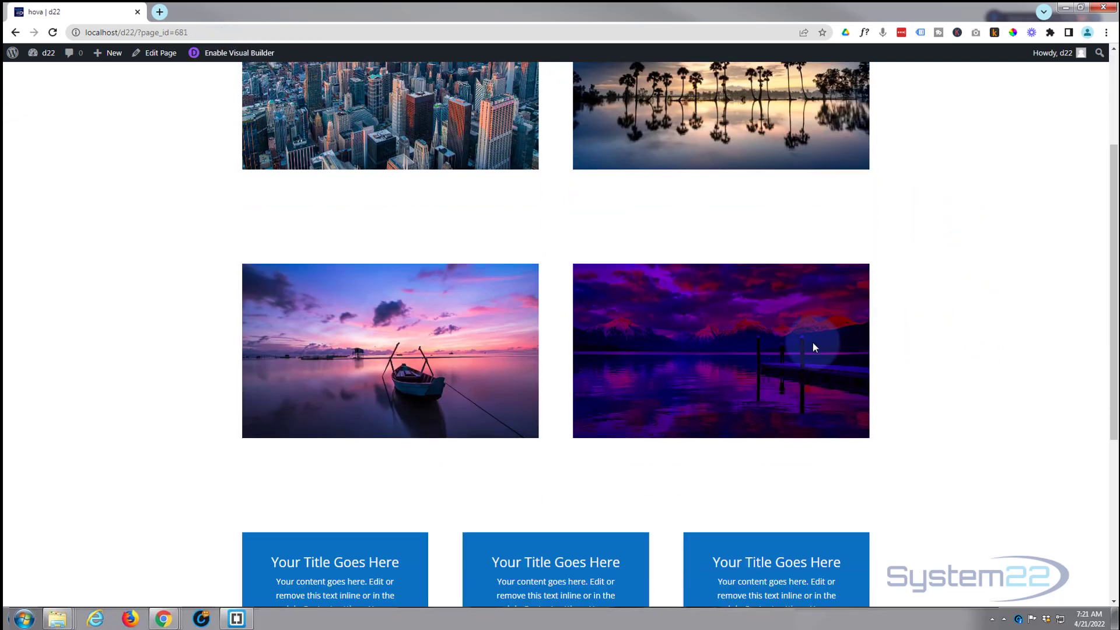
mouse_move(813, 341)
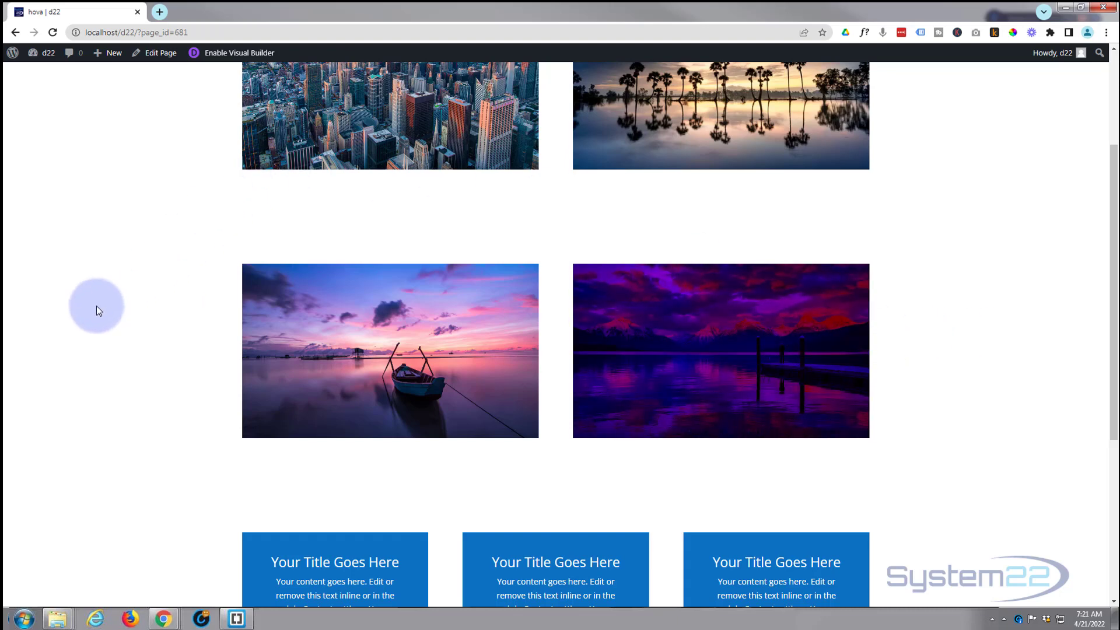
mouse_move(356, 363)
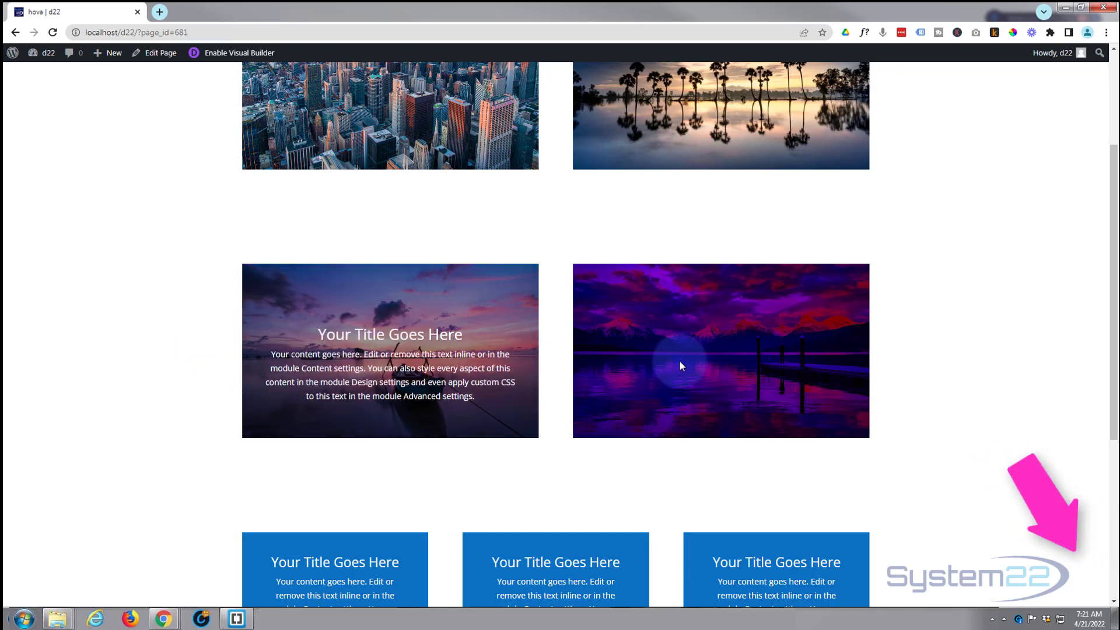
mouse_move(680, 362)
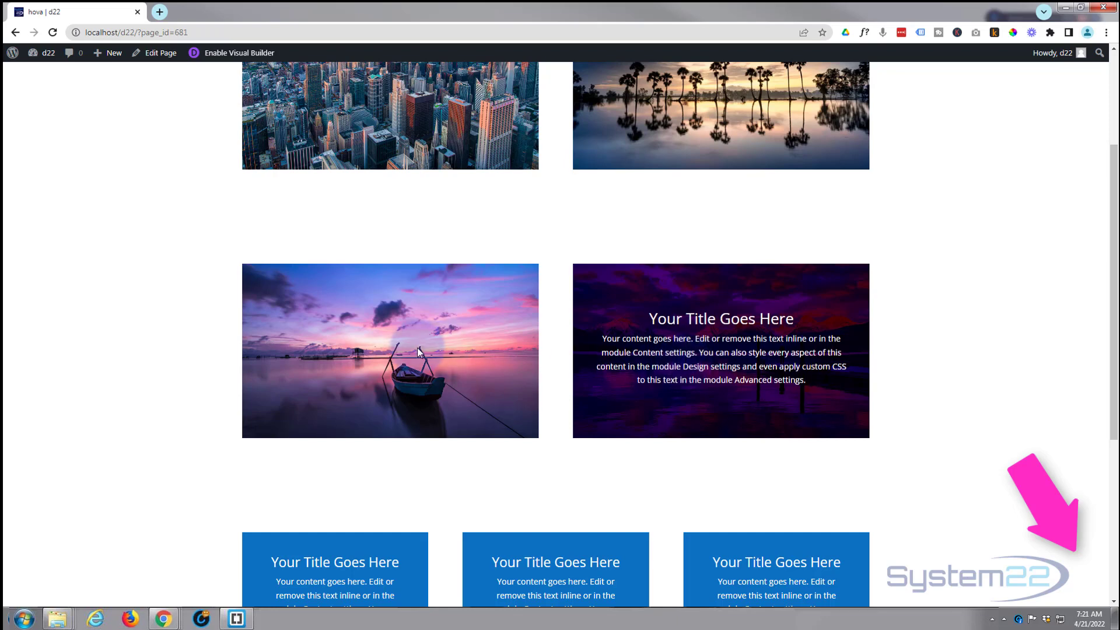
mouse_move(419, 352)
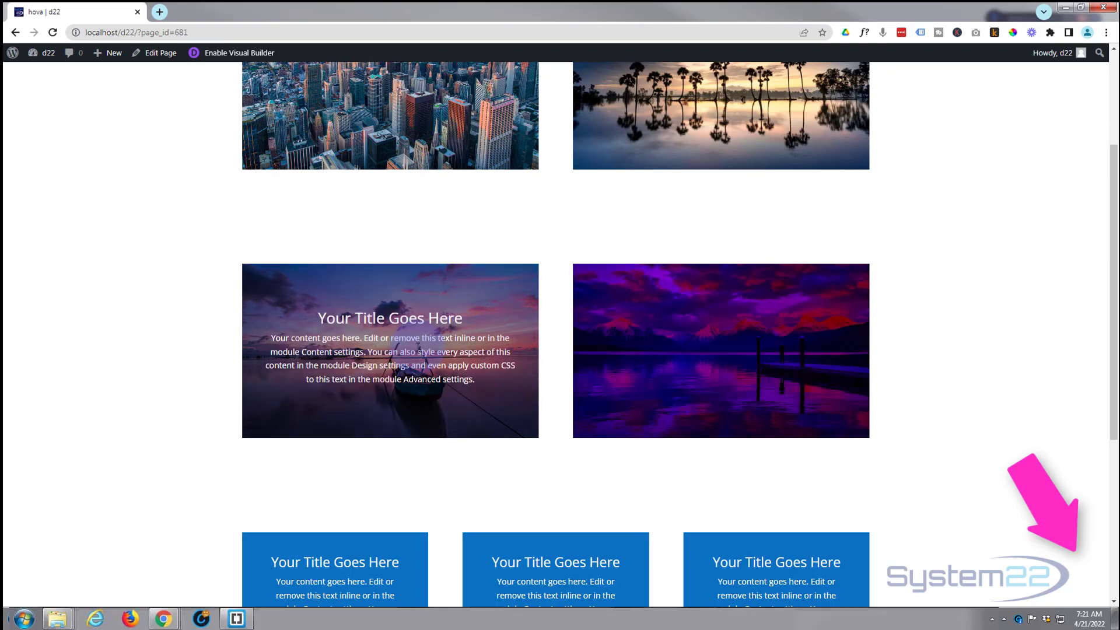
mouse_move(642, 356)
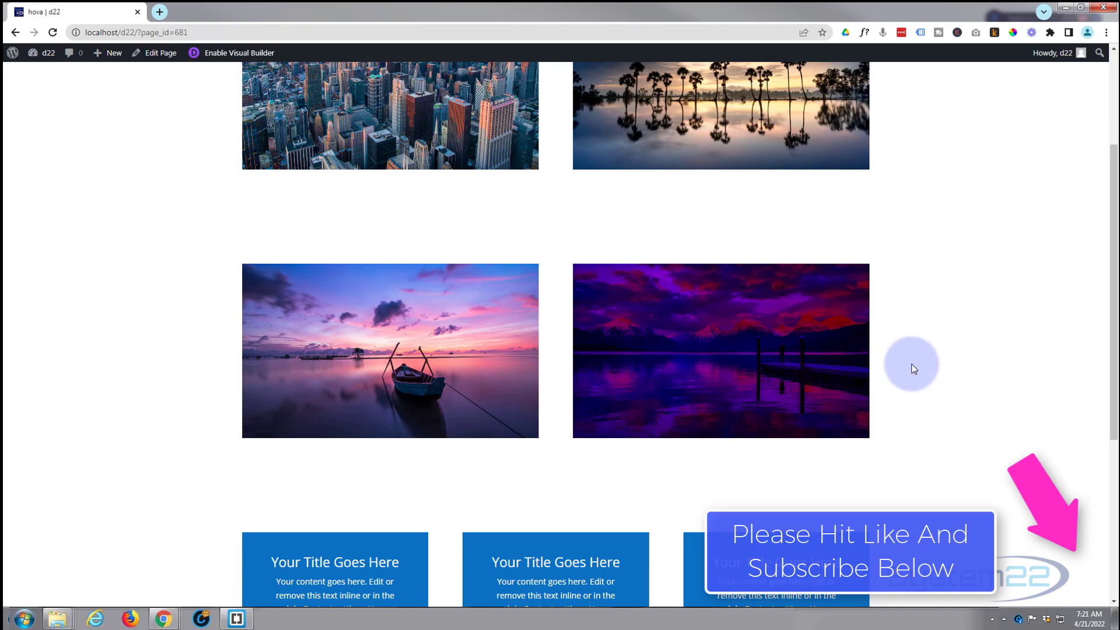
mouse_move(771, 359)
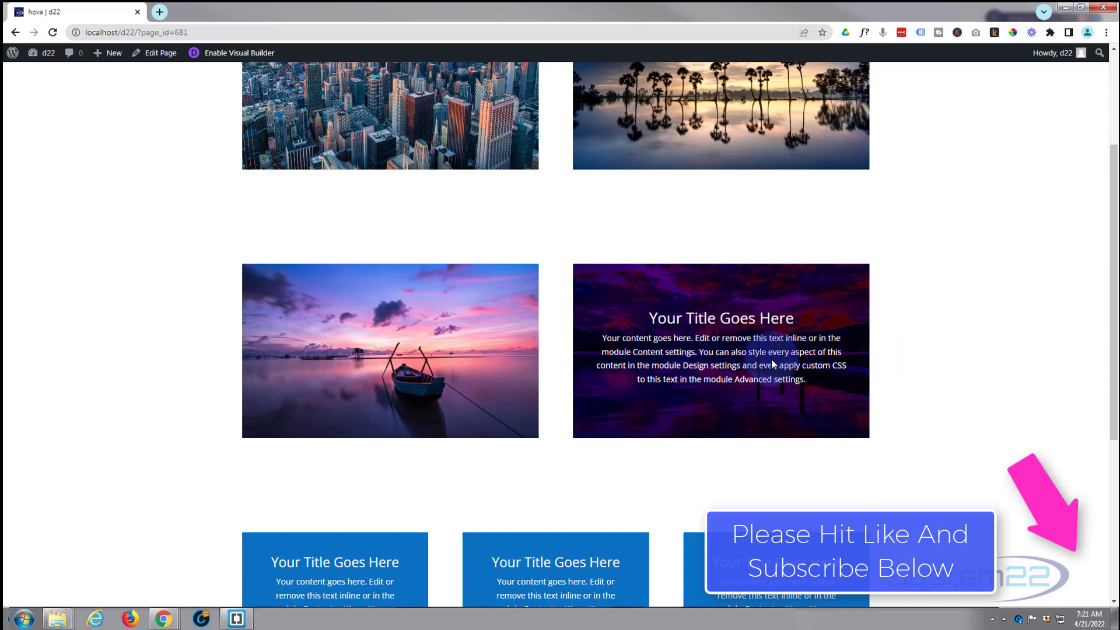
mouse_move(459, 346)
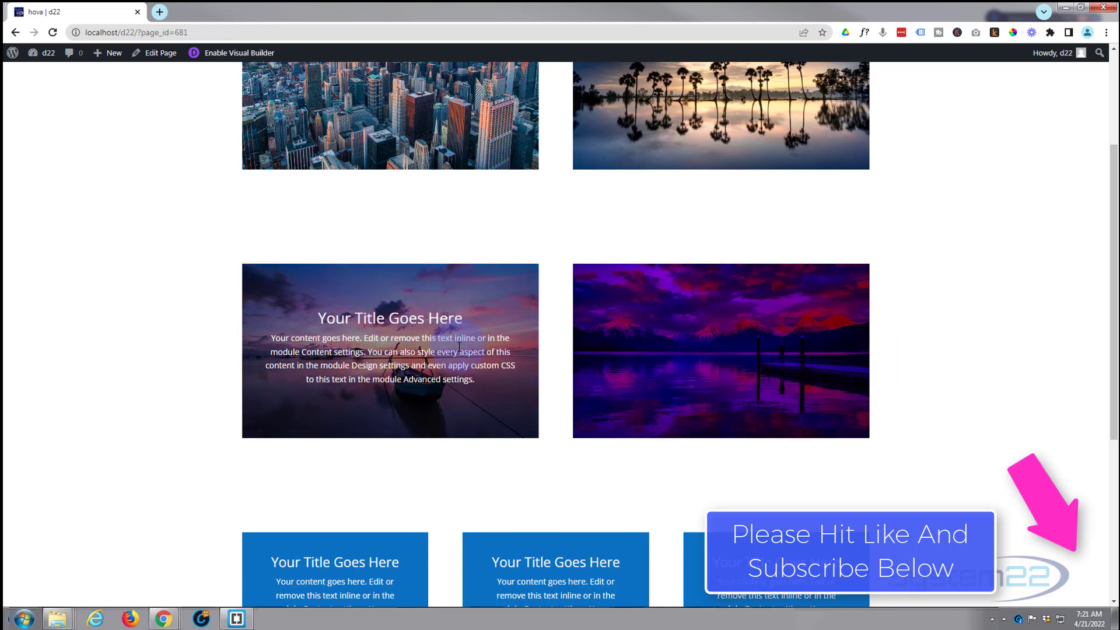